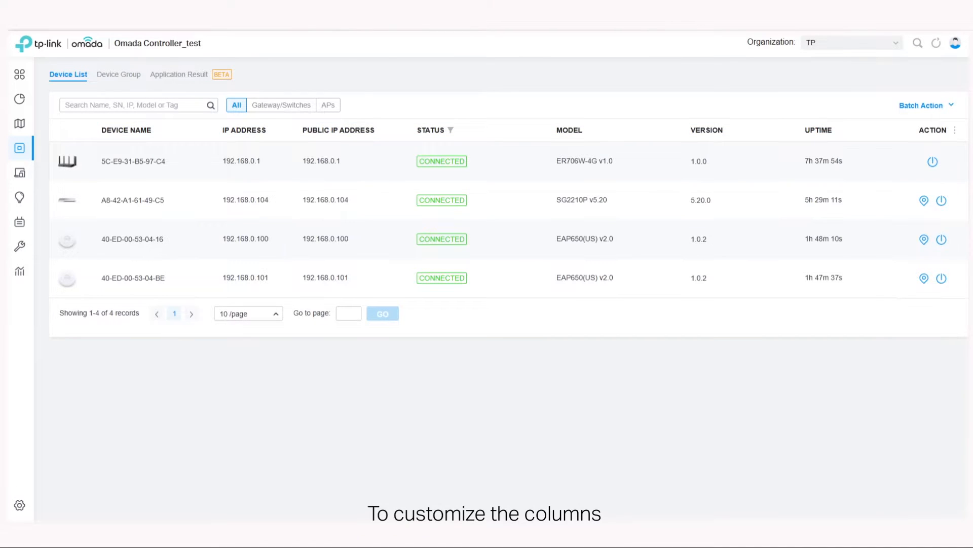
- Customize the device list's columns to include Clients and Download Traffic
{"action": "left_click", "coordinate": [955, 130]}
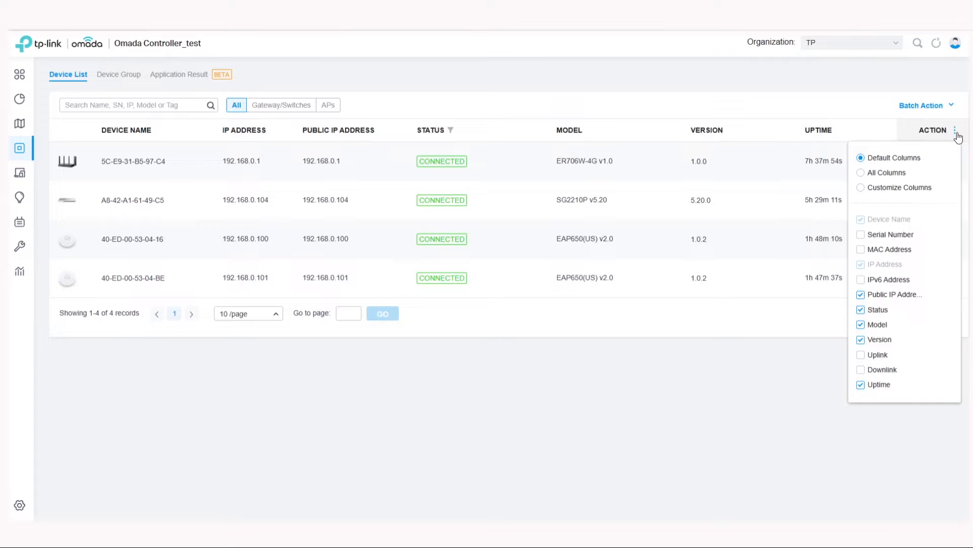
{"action": "left_click", "coordinate": [861, 173]}
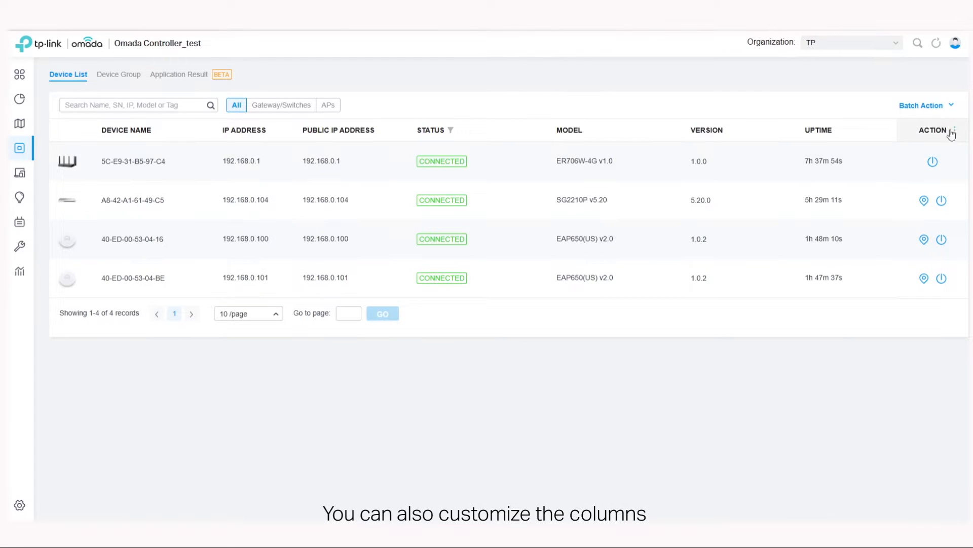
{"action": "left_click", "coordinate": [956, 133]}
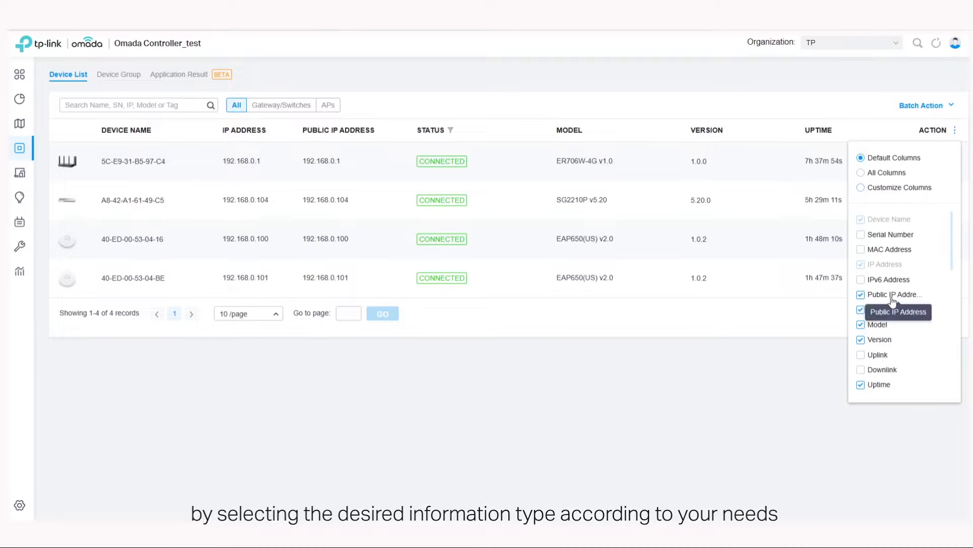
{"action": "scroll", "coordinate": [891, 311], "scroll_direction": "down", "scroll_amount": 3}
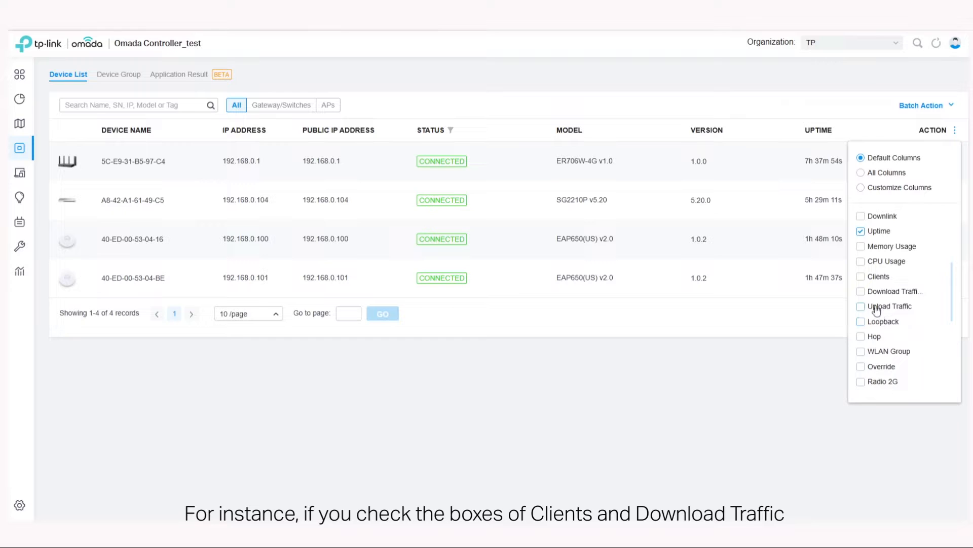
{"action": "left_click", "coordinate": [861, 277]}
{"action": "left_click", "coordinate": [861, 293]}
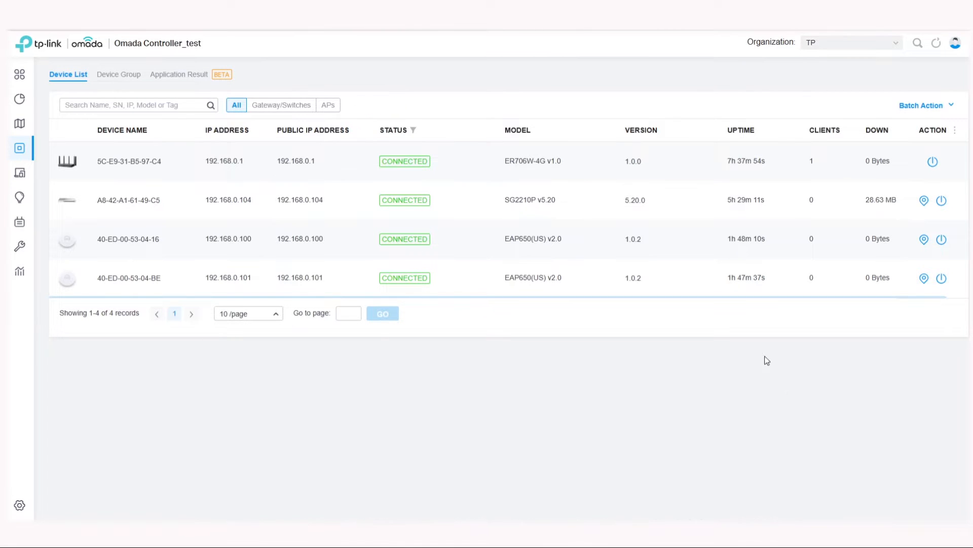
- Search the device list for "EAP" and filter the devices by Gateway/Switches, APs and status
{"action": "type", "text": "EAP"}
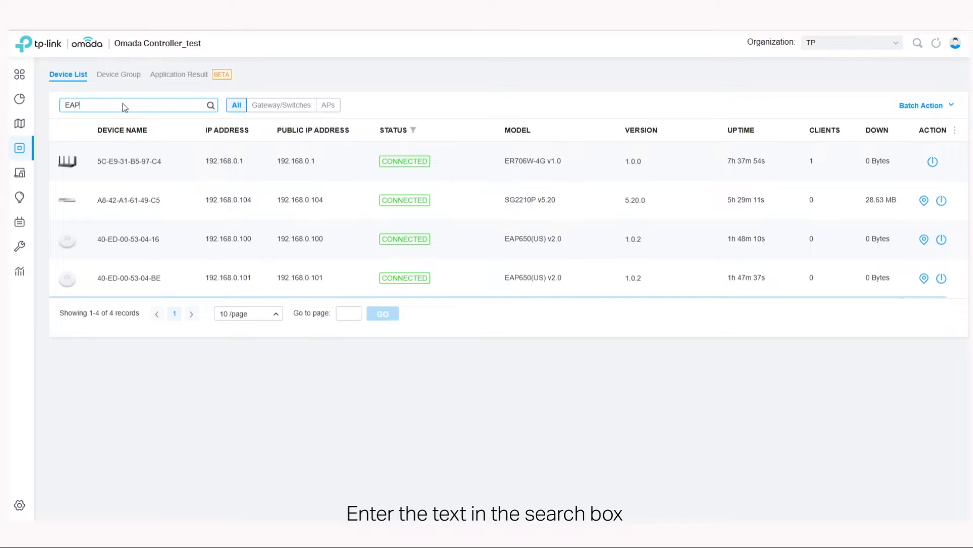
{"action": "left_click", "coordinate": [211, 105]}
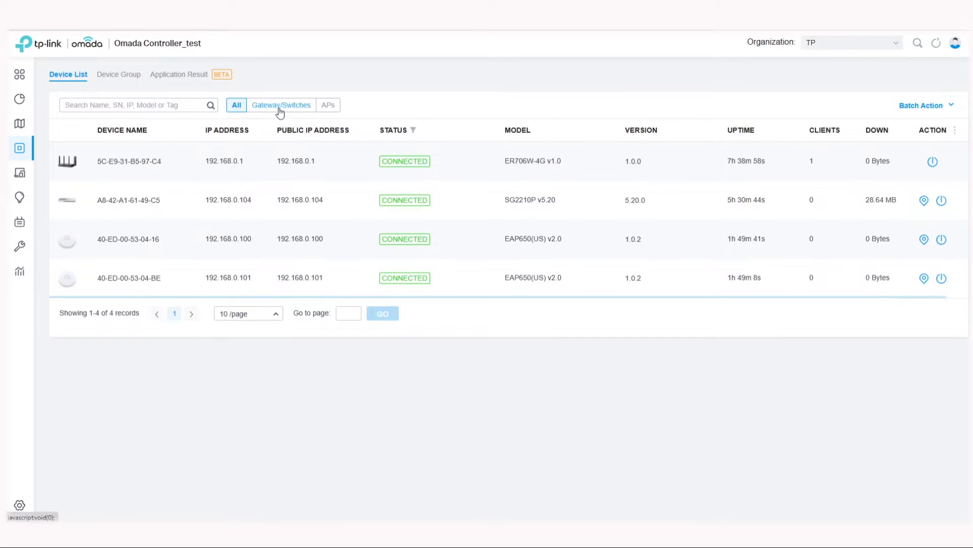
{"action": "left_click", "coordinate": [279, 108]}
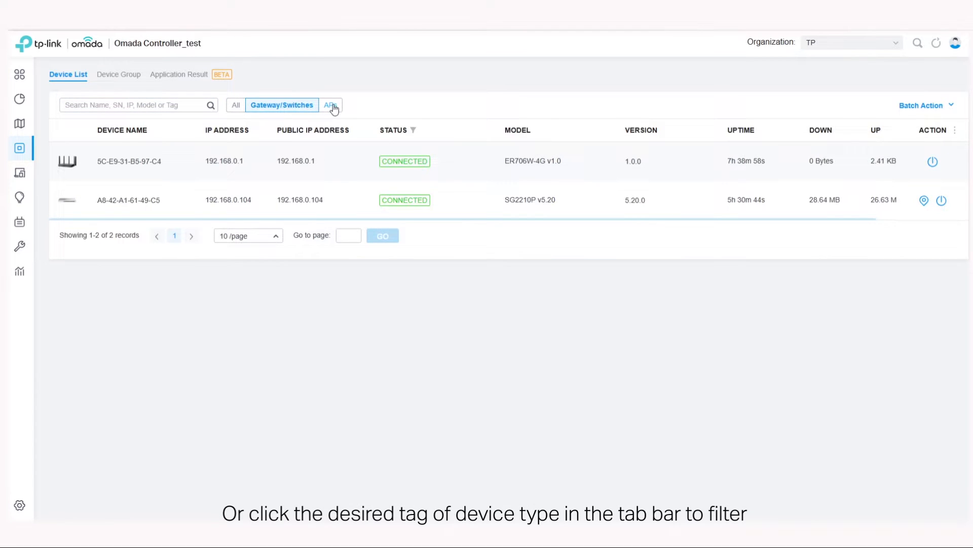
{"action": "left_click", "coordinate": [332, 107]}
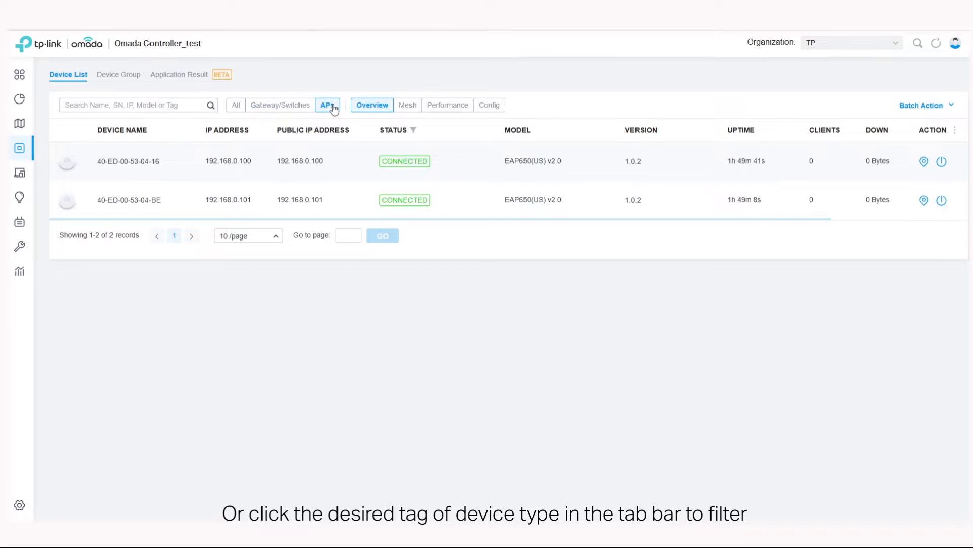
{"action": "left_click", "coordinate": [418, 130]}
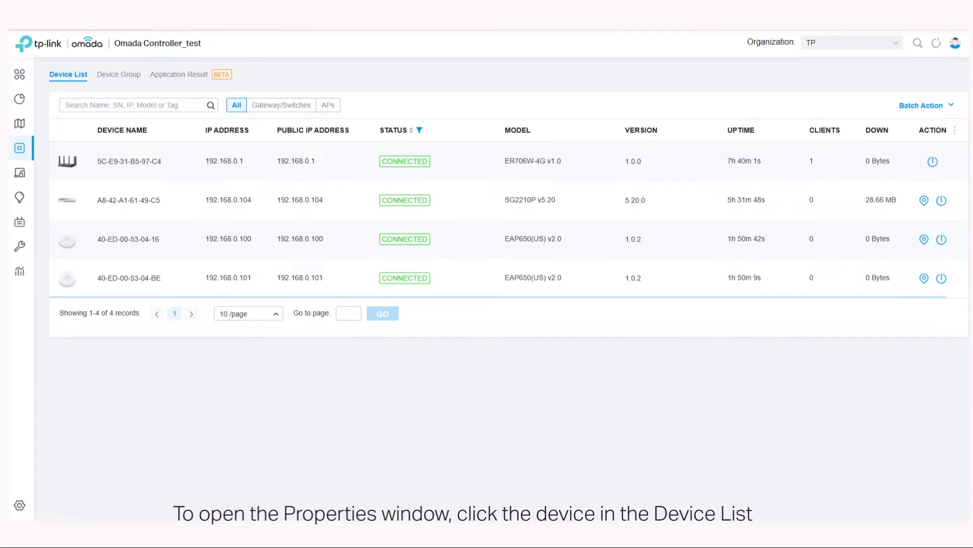
- Open the ER706W-4G gateway's properties, first from the device list and again from the topology map
{"action": "left_click", "coordinate": [544, 169]}
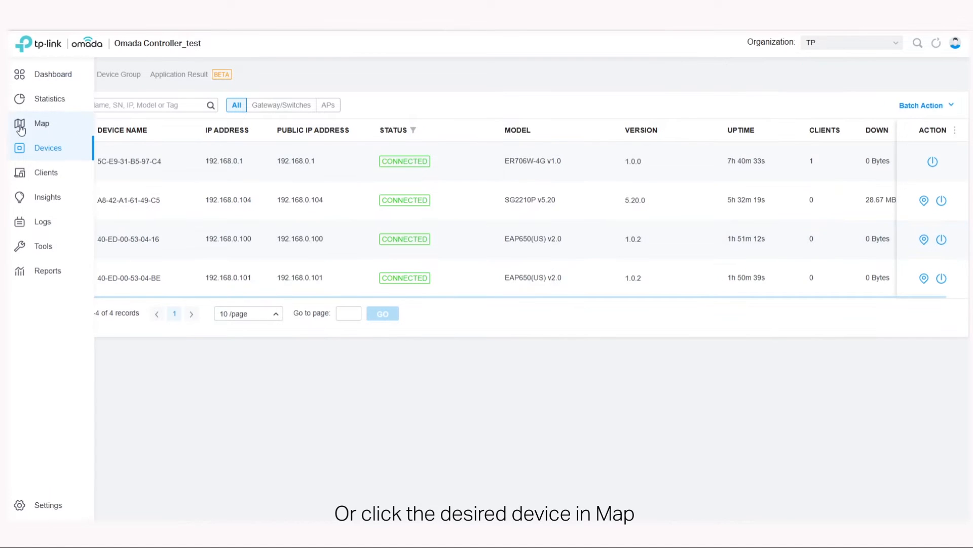
{"action": "left_click", "coordinate": [20, 128]}
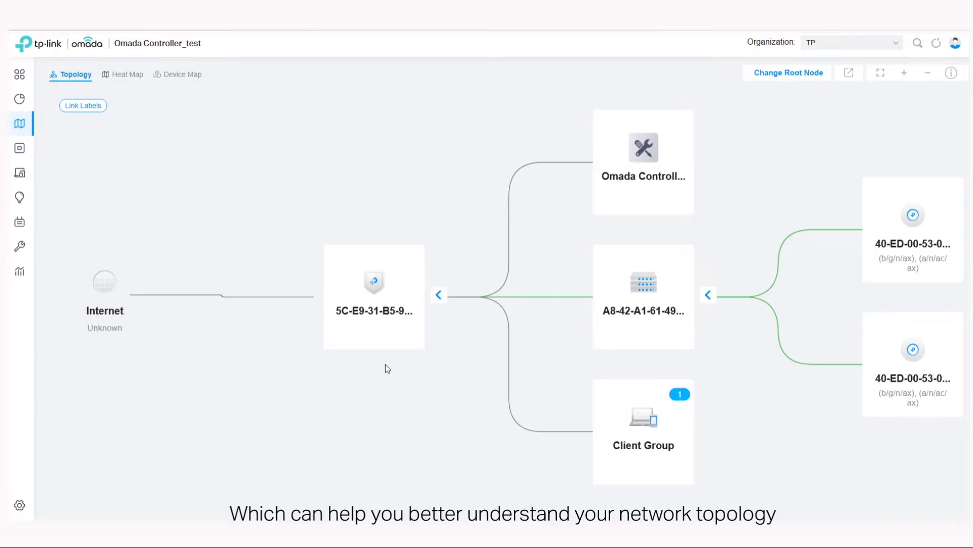
{"action": "scroll", "coordinate": [386, 364], "scroll_direction": "down", "scroll_amount": 1}
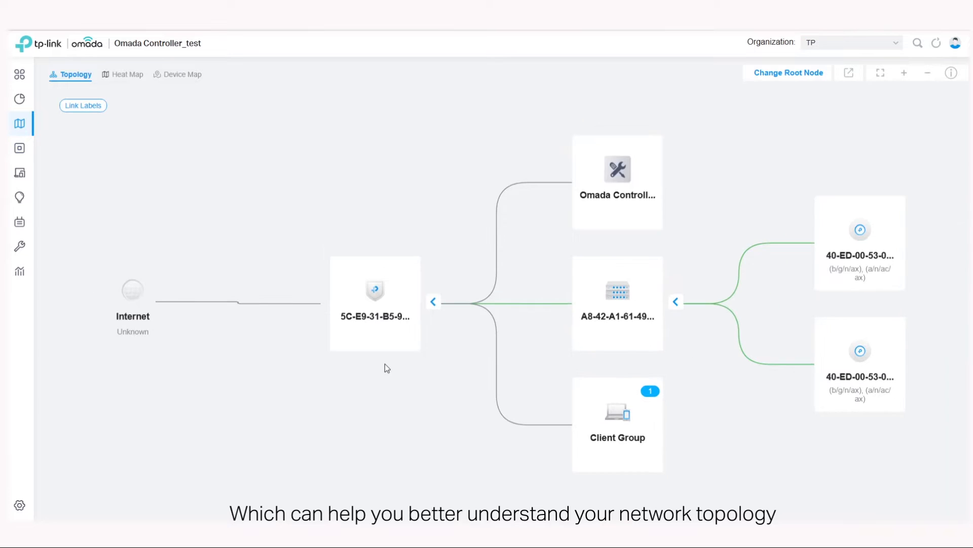
{"action": "left_click", "coordinate": [374, 303]}
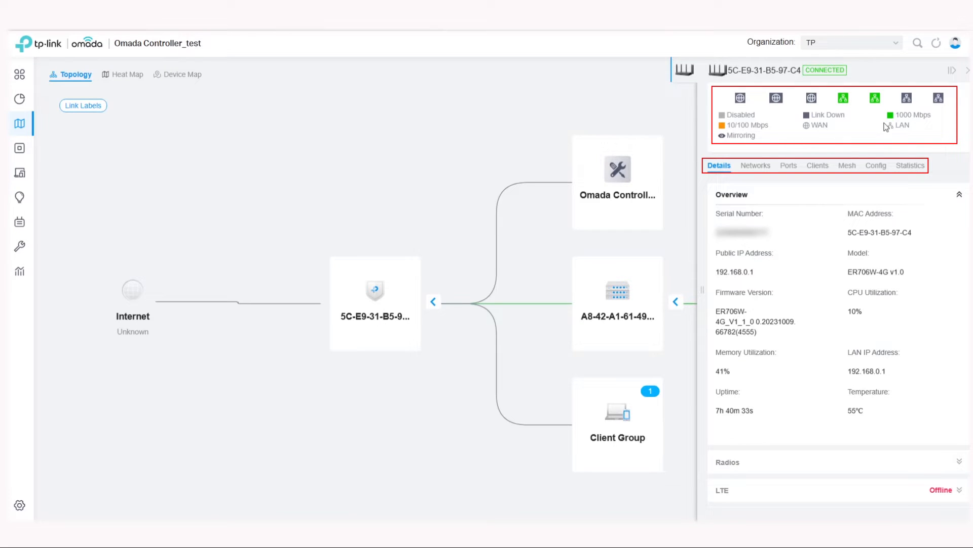
- Review the gateway's networks, clients, mesh and statistics in its properties
{"action": "left_click", "coordinate": [756, 168]}
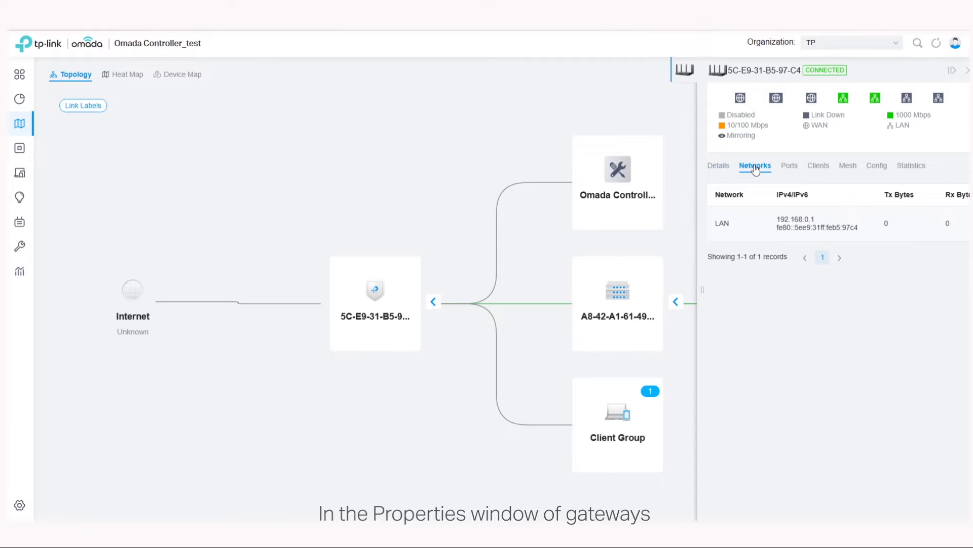
{"action": "left_click", "coordinate": [818, 171]}
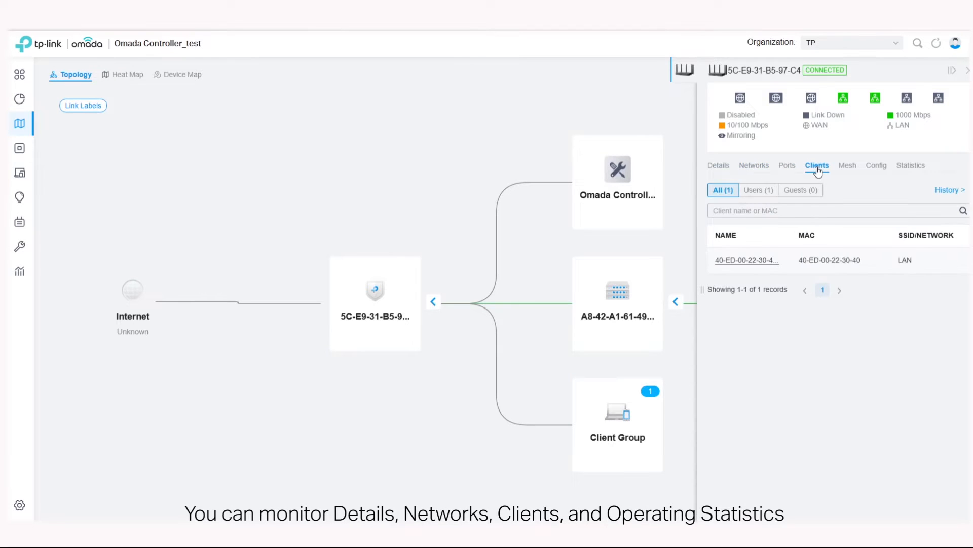
{"action": "left_click", "coordinate": [848, 170]}
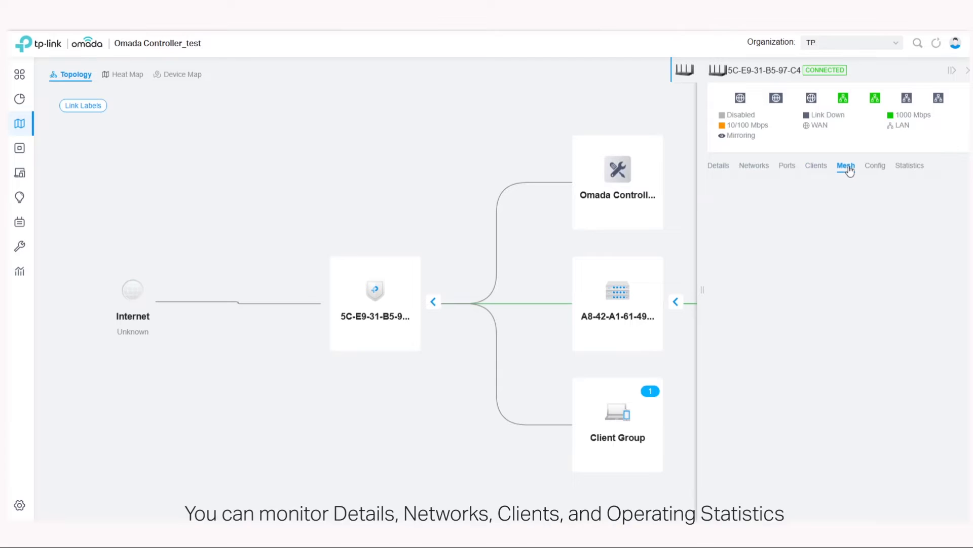
{"action": "left_click", "coordinate": [917, 173]}
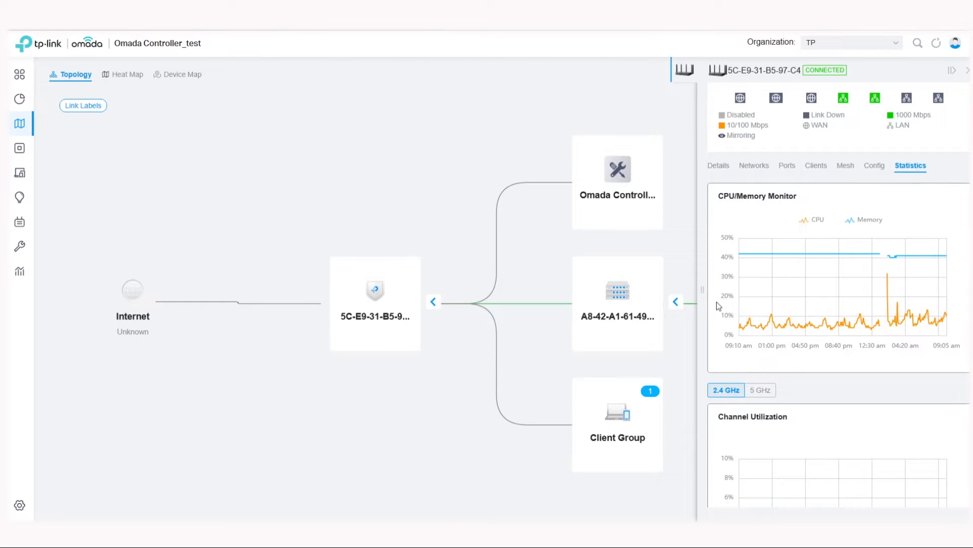
- Open the SG2210P switch's properties from the device list and review its clients and statistics
{"action": "left_click", "coordinate": [86, 157]}
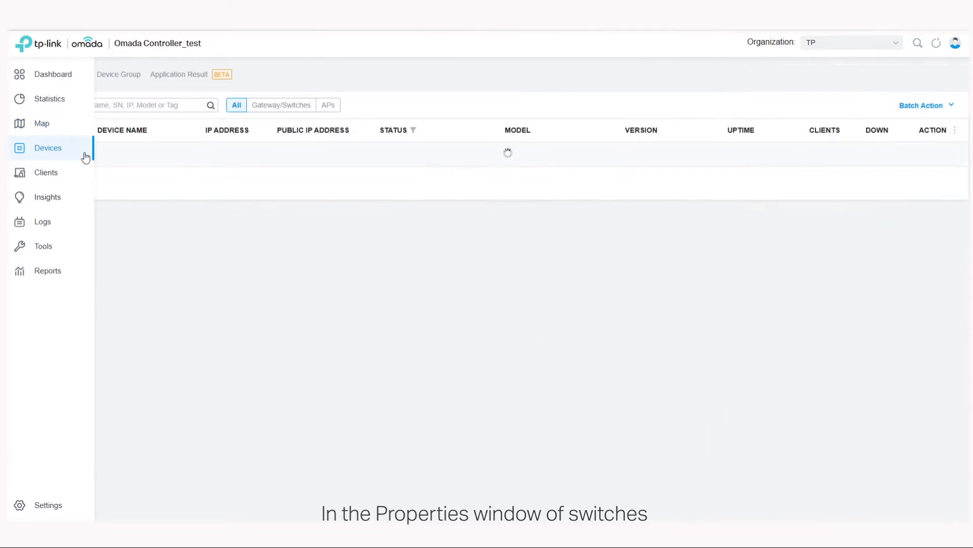
{"action": "left_click", "coordinate": [104, 199]}
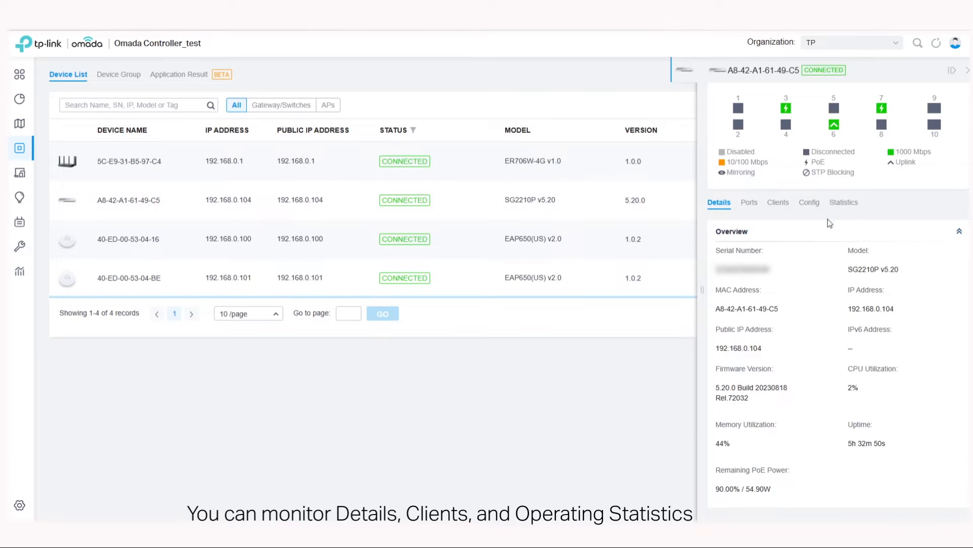
{"action": "left_click", "coordinate": [779, 203]}
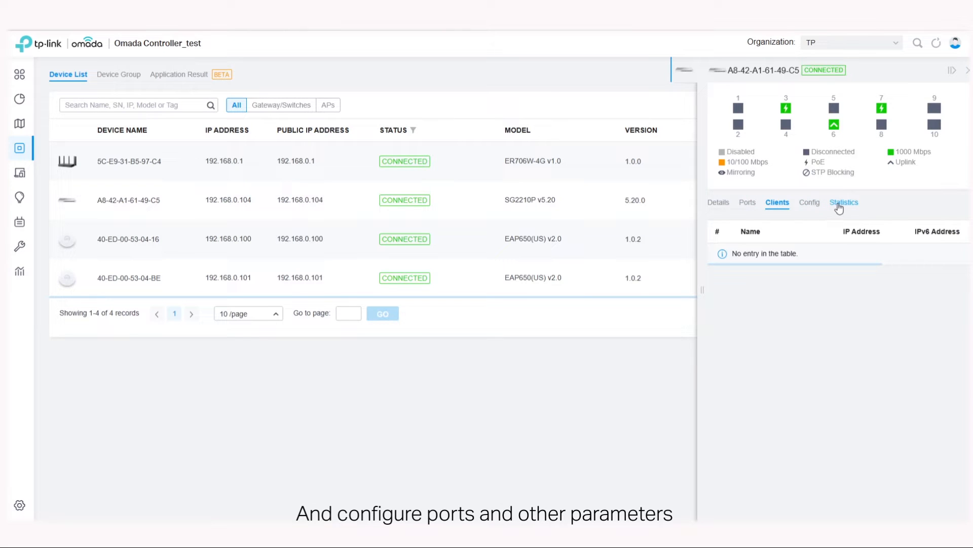
{"action": "left_click", "coordinate": [839, 205]}
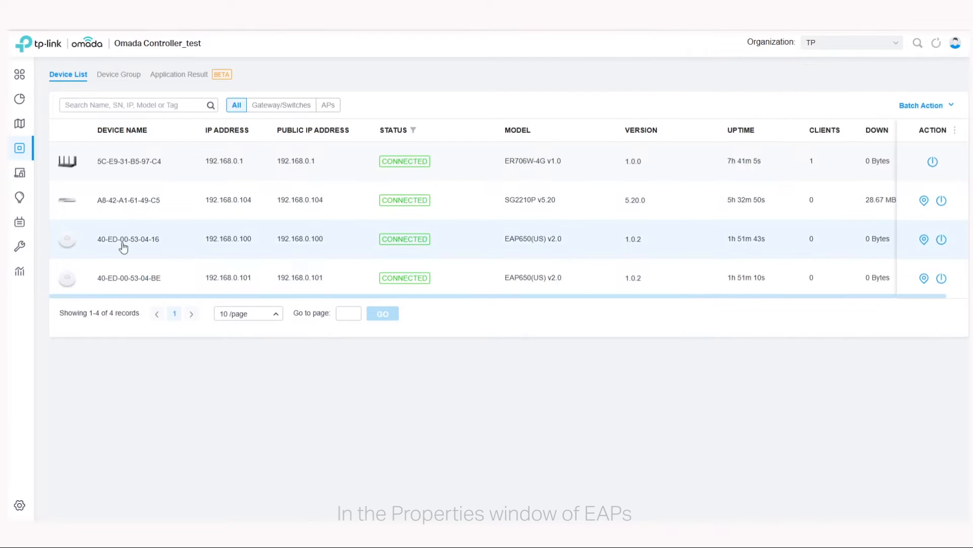
- Review the clients, mesh and statistics of the EAP650 access point at 192.168.0.100, and close its properties
{"action": "left_click", "coordinate": [123, 244]}
{"action": "left_click", "coordinate": [753, 100]}
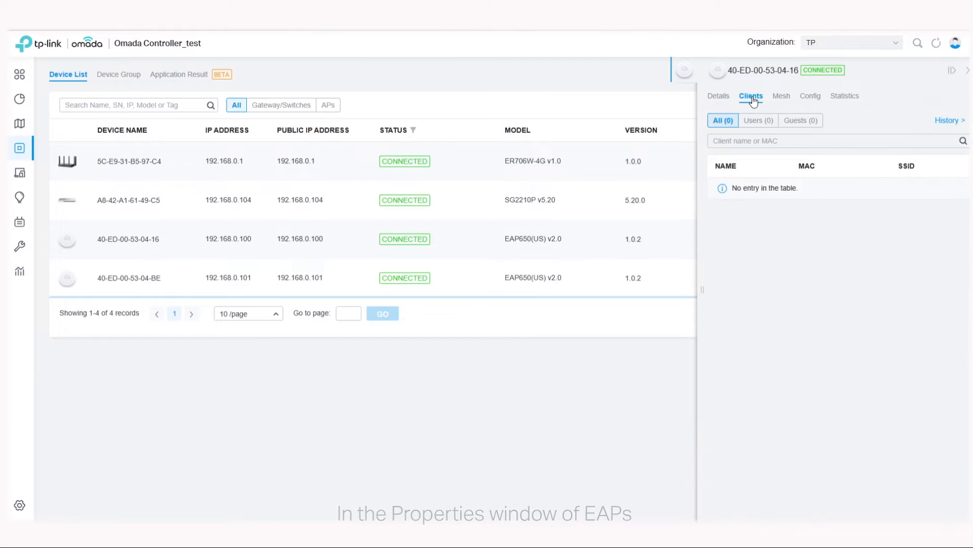
{"action": "left_click", "coordinate": [781, 99]}
{"action": "left_click", "coordinate": [850, 99]}
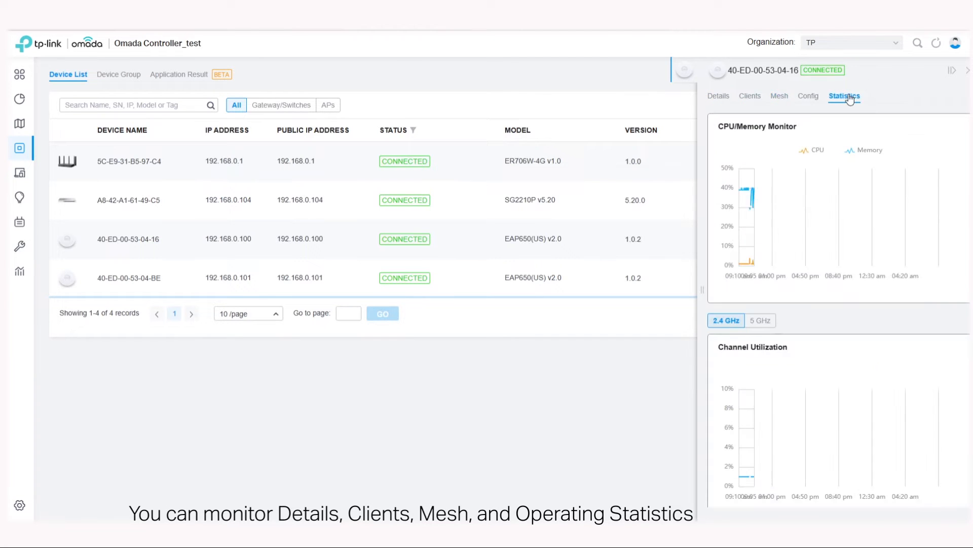
{"action": "left_click", "coordinate": [967, 72]}
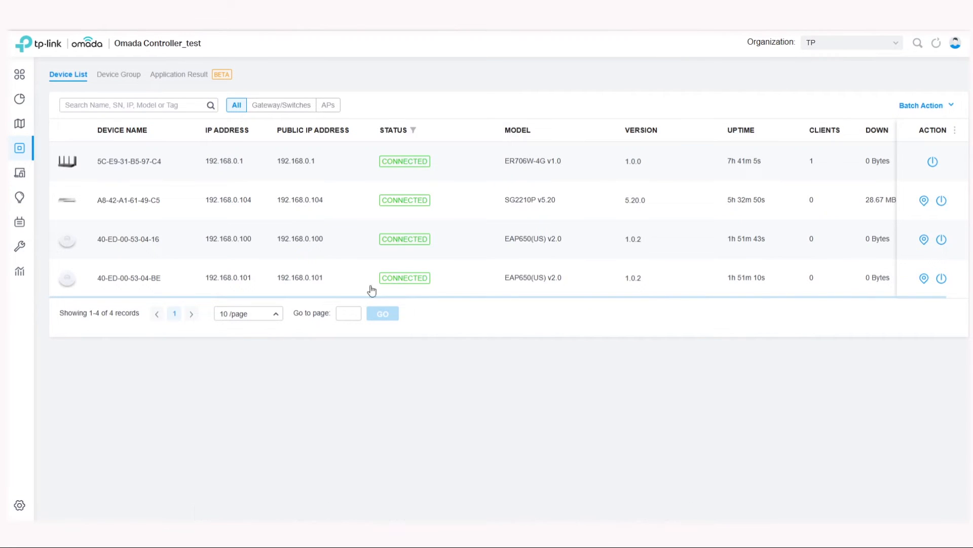
- Examine the ER706W-4G gateway's CPU and memory statistics, and the site's performance, switch statistics and application analytics
{"action": "left_click", "coordinate": [300, 160]}
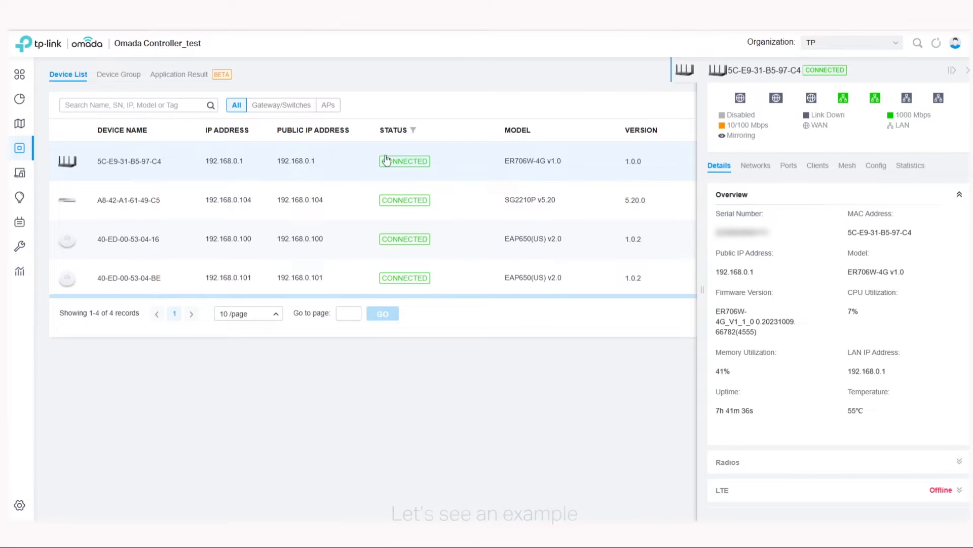
{"action": "left_click", "coordinate": [916, 169]}
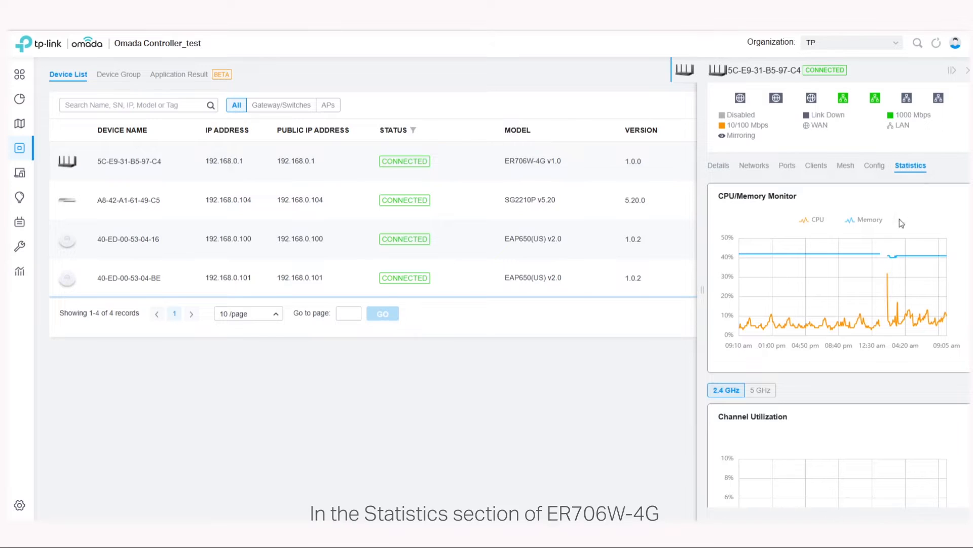
{"action": "left_click", "coordinate": [968, 72]}
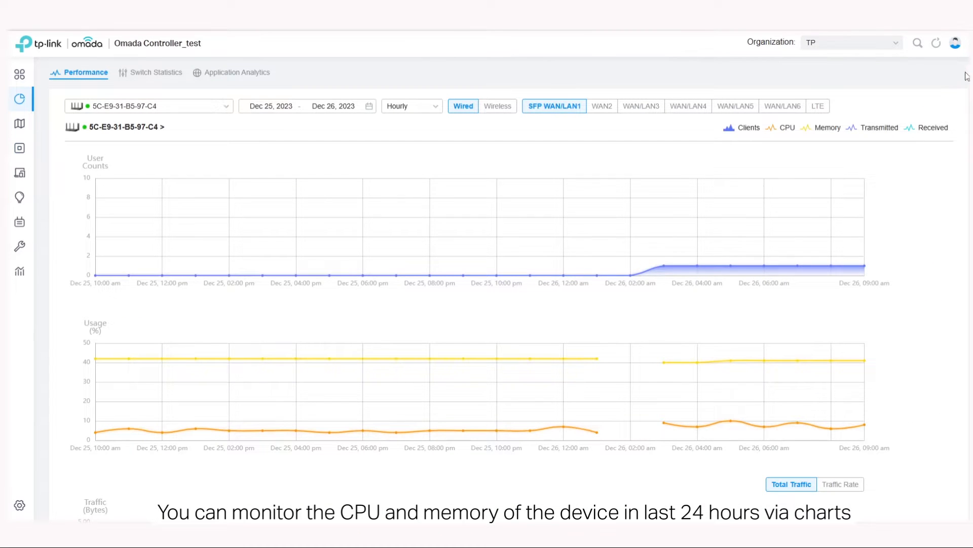
{"action": "left_click", "coordinate": [154, 76]}
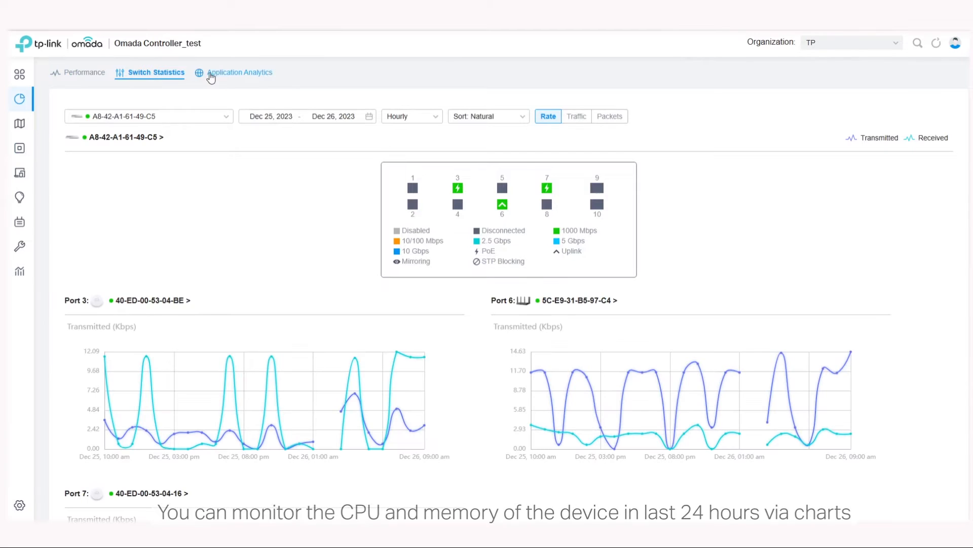
{"action": "left_click", "coordinate": [228, 76]}
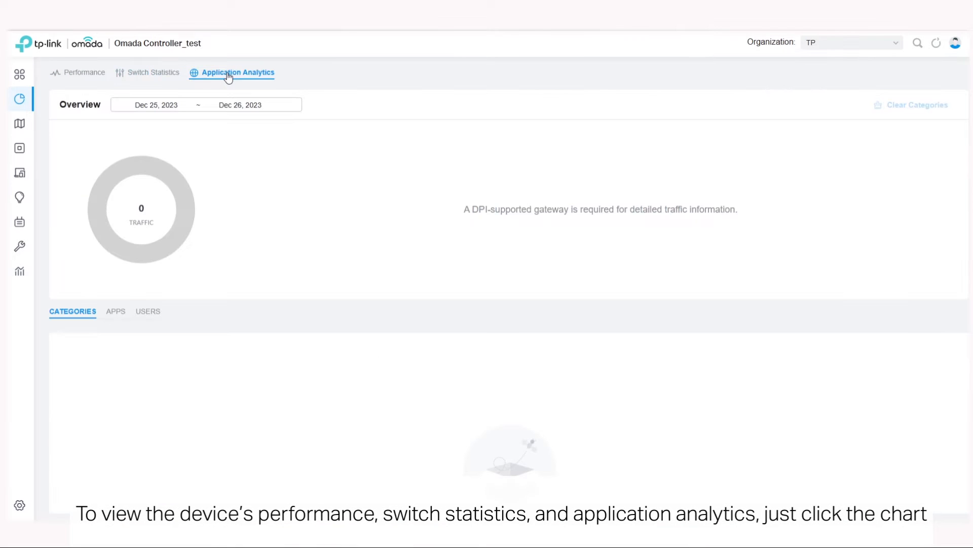
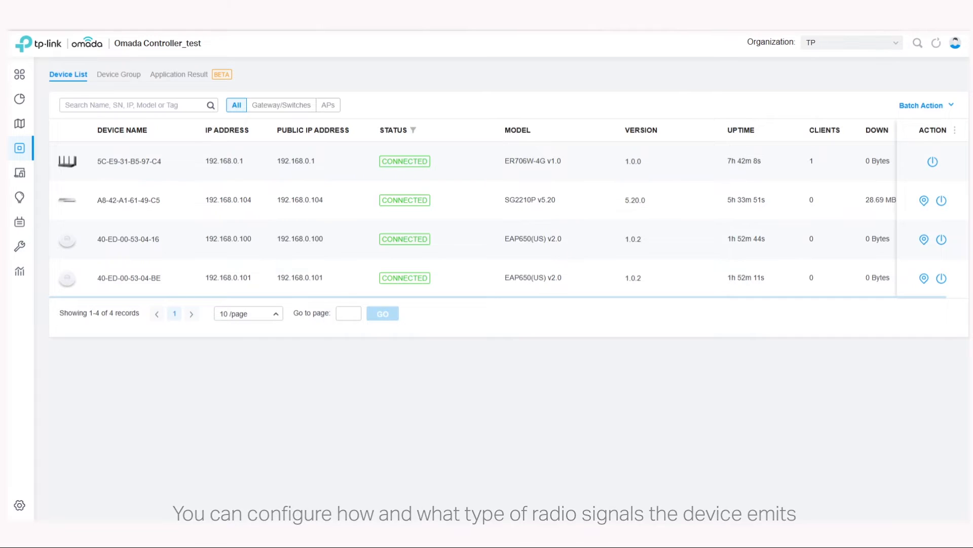
- Open the ER706W-4G gateway's configuration from the device list and expand its Radios settings
{"action": "left_click", "coordinate": [292, 159]}
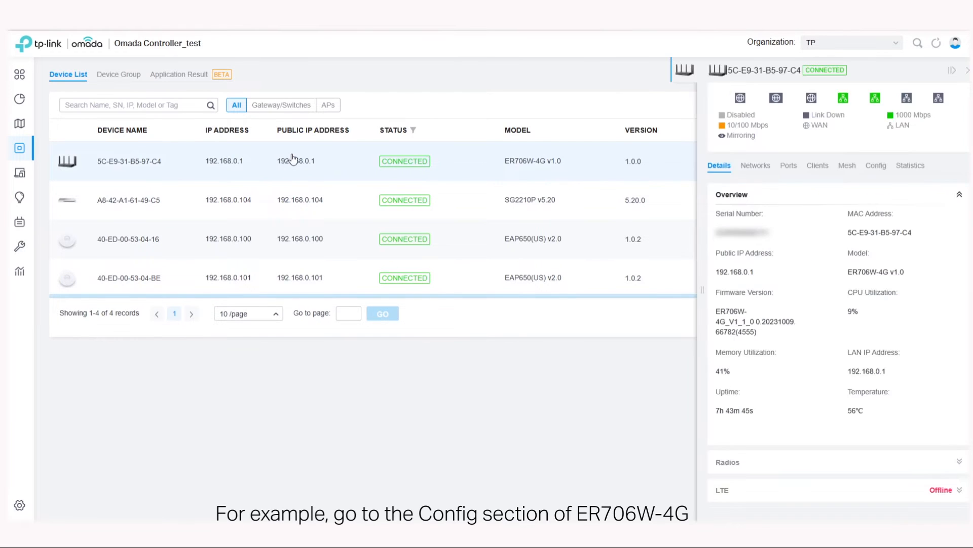
{"action": "left_click", "coordinate": [885, 169]}
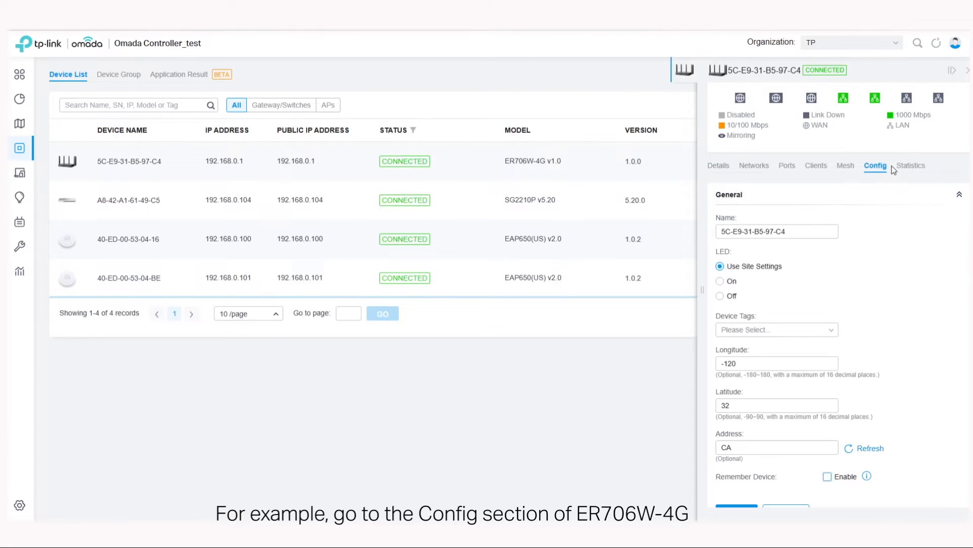
{"action": "scroll", "coordinate": [887, 228], "scroll_direction": "down", "scroll_amount": 3}
{"action": "scroll", "coordinate": [849, 379], "scroll_direction": "down", "scroll_amount": 3}
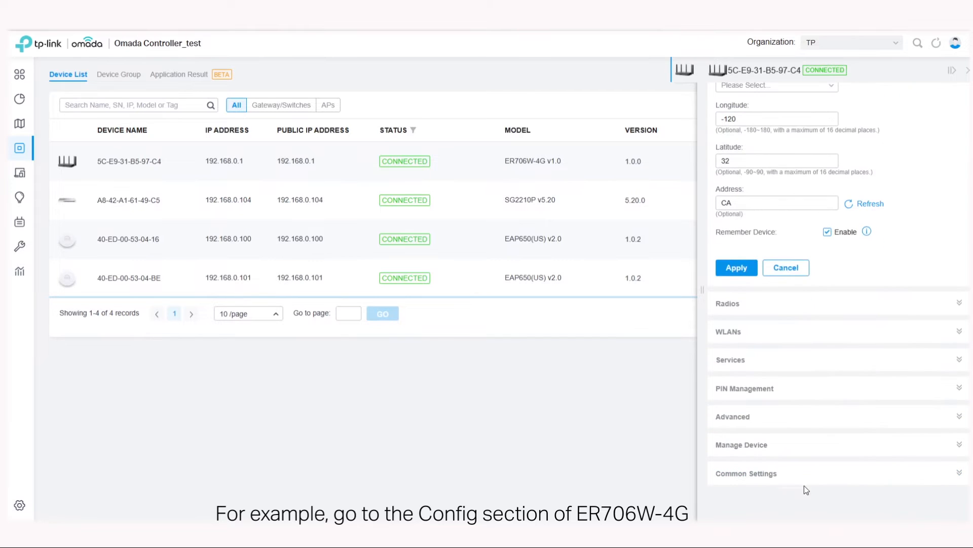
{"action": "left_click", "coordinate": [770, 304]}
{"action": "scroll", "coordinate": [776, 294], "scroll_direction": "down", "scroll_amount": 5}
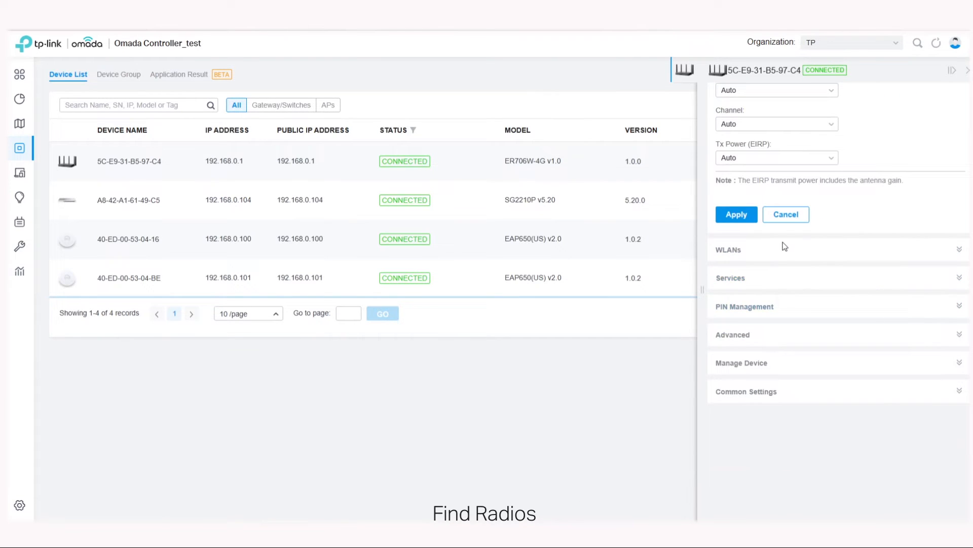
- Set the gateway's 2.4 GHz radio to 802.11b/g/n/ax mixed mode with 40 MHz channel width, apply it, and close the gateway's properties
{"action": "scroll", "coordinate": [781, 161], "scroll_direction": "up", "scroll_amount": 2}
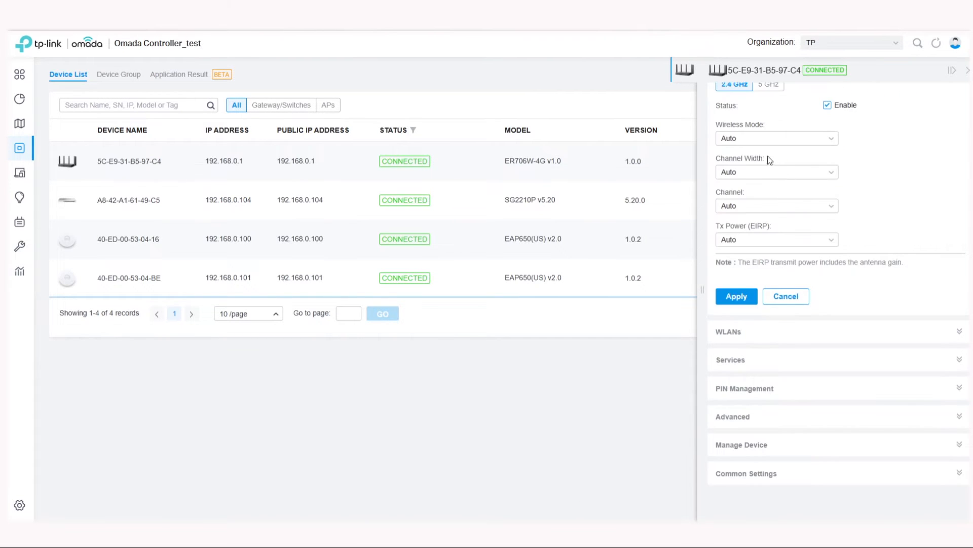
{"action": "left_click", "coordinate": [785, 140]}
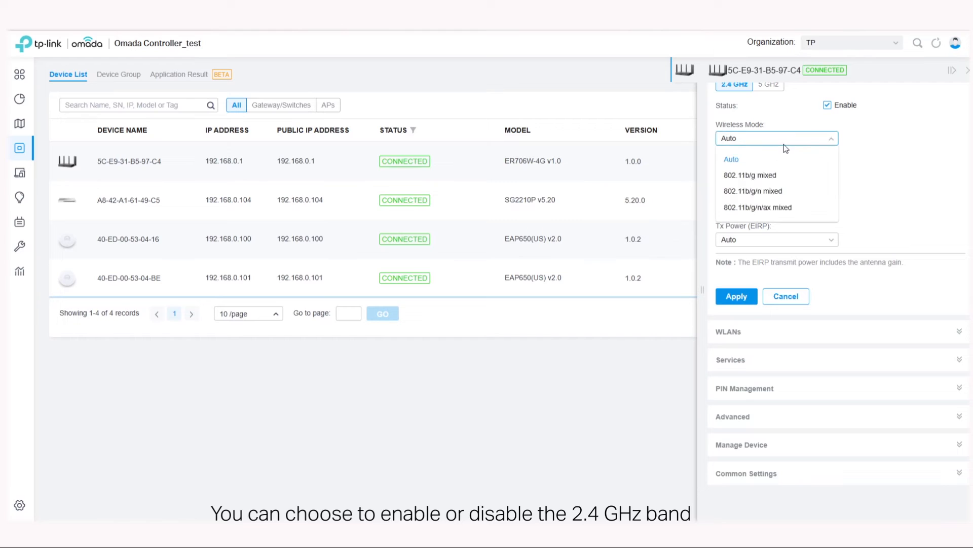
{"action": "left_click", "coordinate": [758, 208]}
{"action": "left_click", "coordinate": [756, 172]}
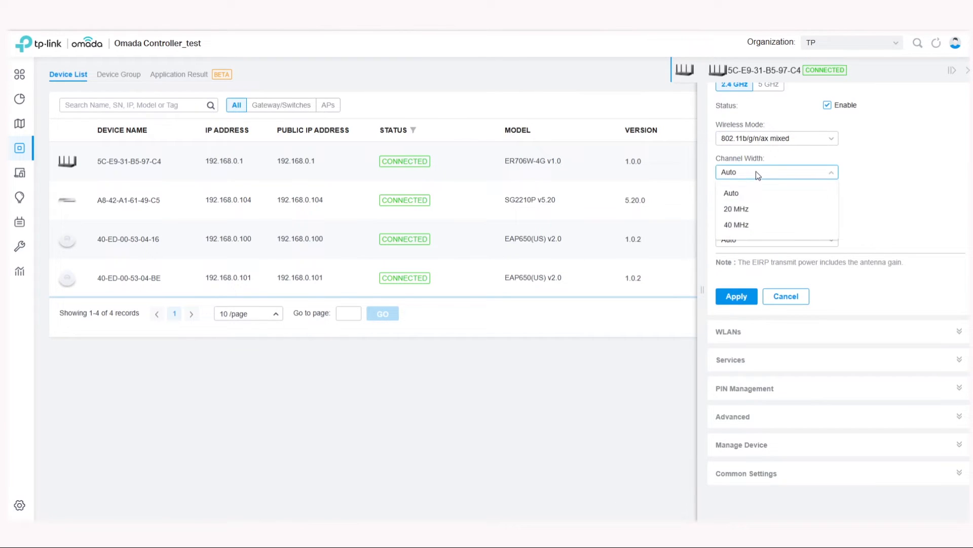
{"action": "left_click", "coordinate": [750, 224]}
{"action": "left_click", "coordinate": [746, 211]}
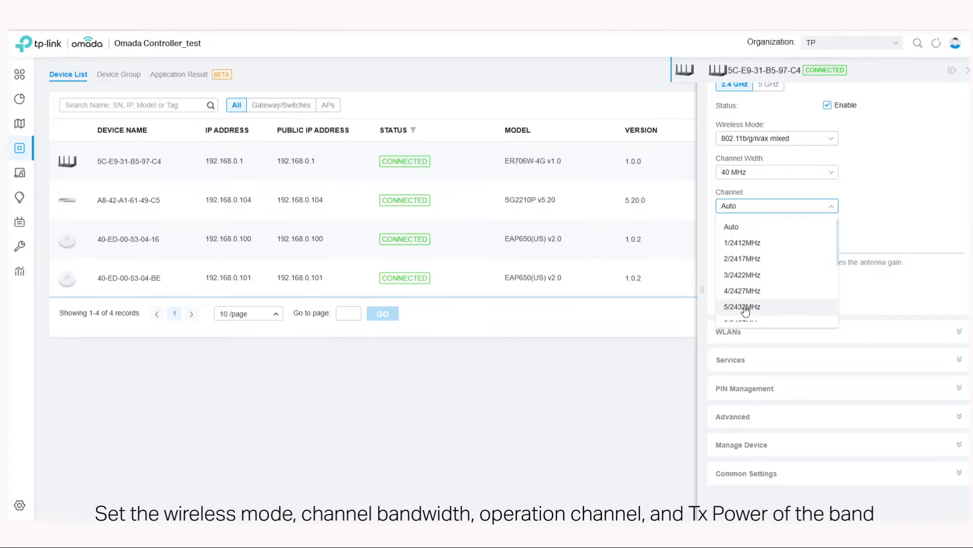
{"action": "left_click", "coordinate": [882, 187]}
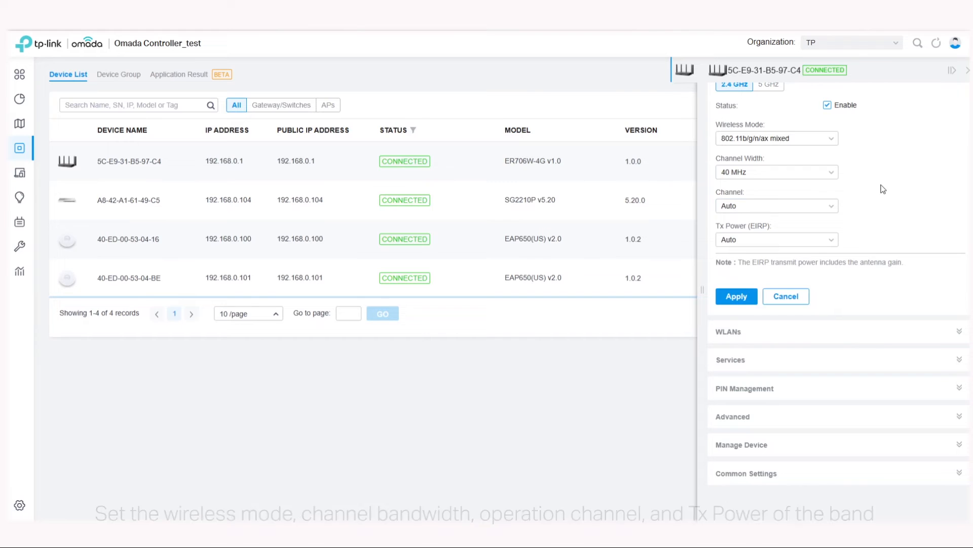
{"action": "left_click", "coordinate": [738, 299]}
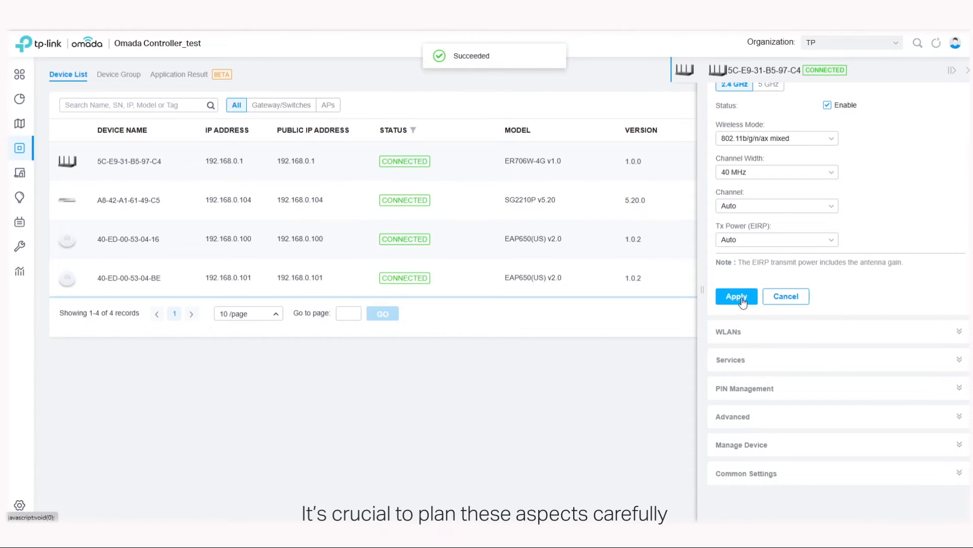
{"action": "left_click", "coordinate": [967, 73]}
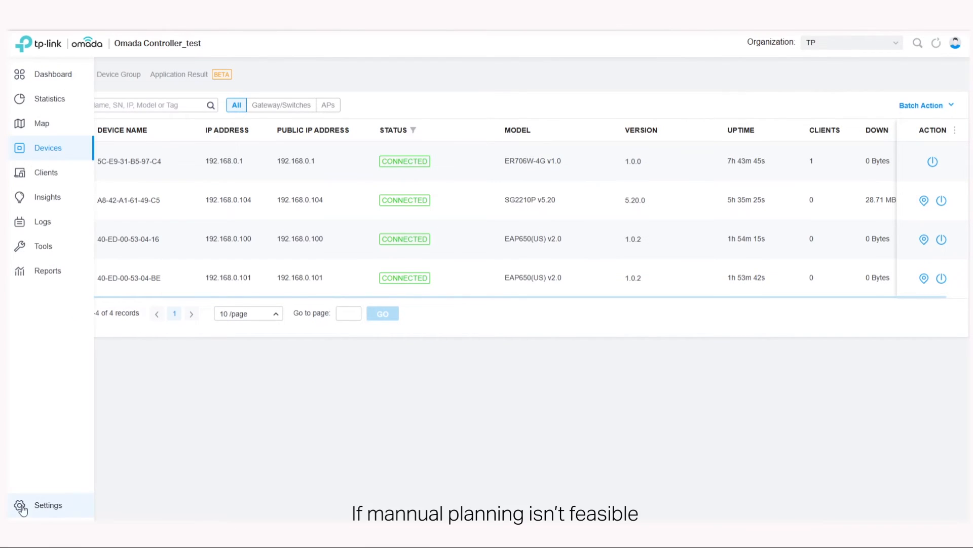
- Open the AI WLAN Optimization page in the site's wireless network settings
{"action": "left_click", "coordinate": [38, 506]}
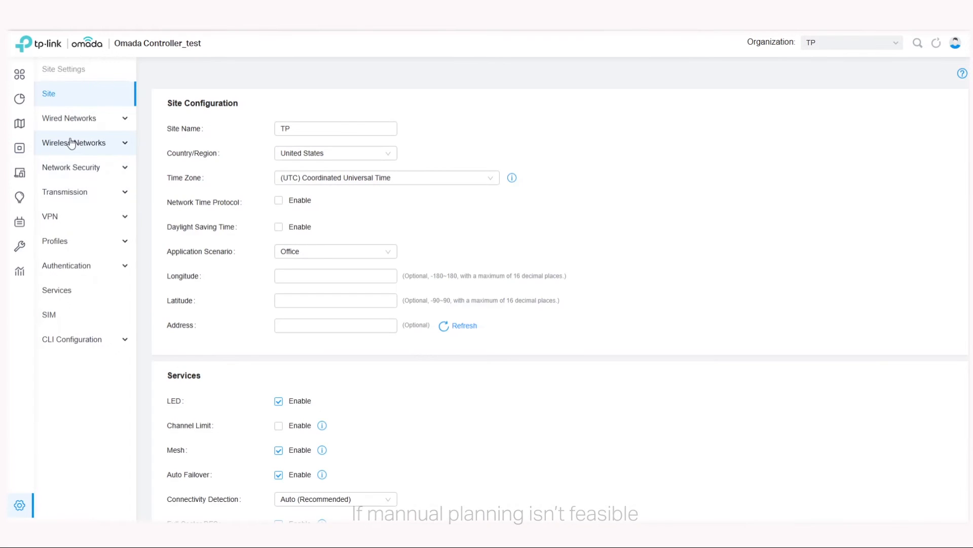
{"action": "left_click", "coordinate": [69, 145]}
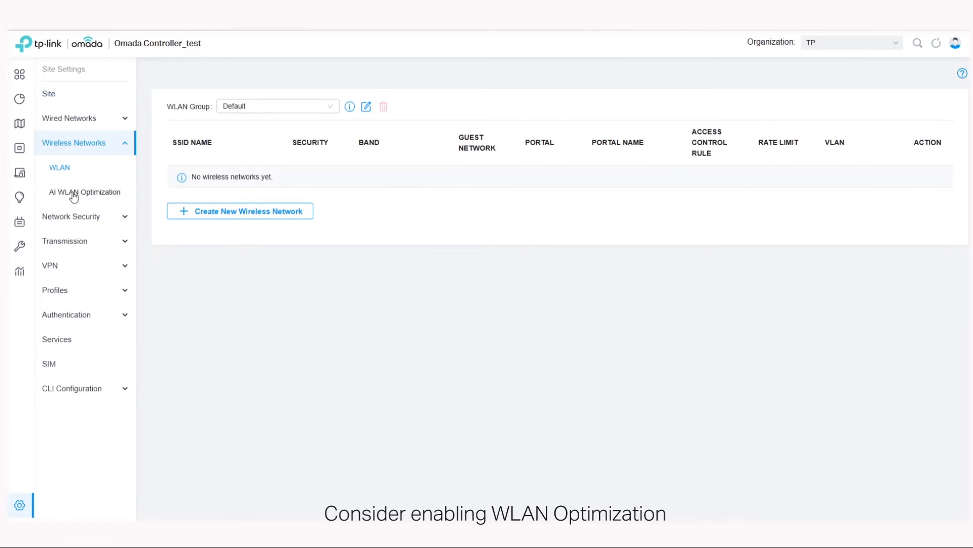
{"action": "left_click", "coordinate": [72, 192]}
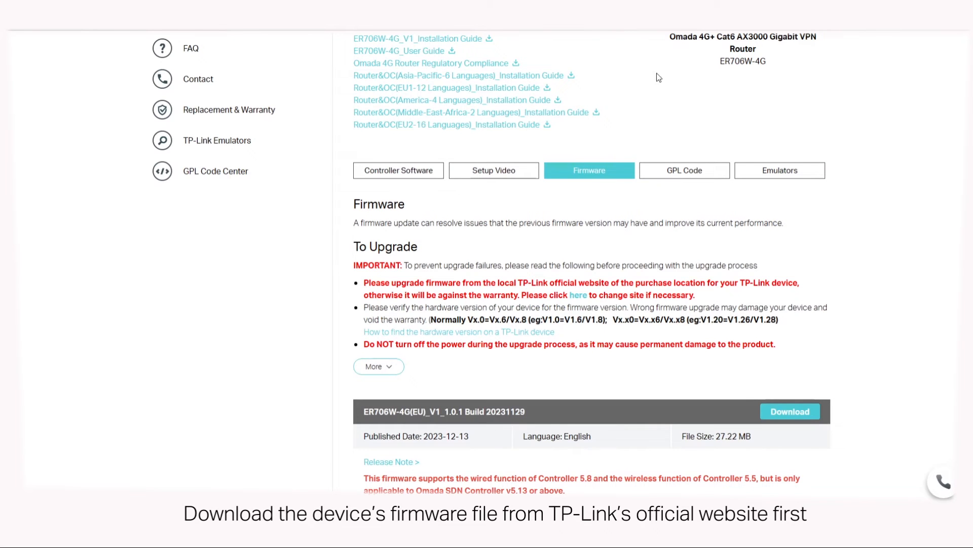
- Download the ER706W-4G(EU)_V1_1.0.1 Build 20231129 firmware from the TP-Link website despite the local website notice
{"action": "left_click", "coordinate": [789, 413]}
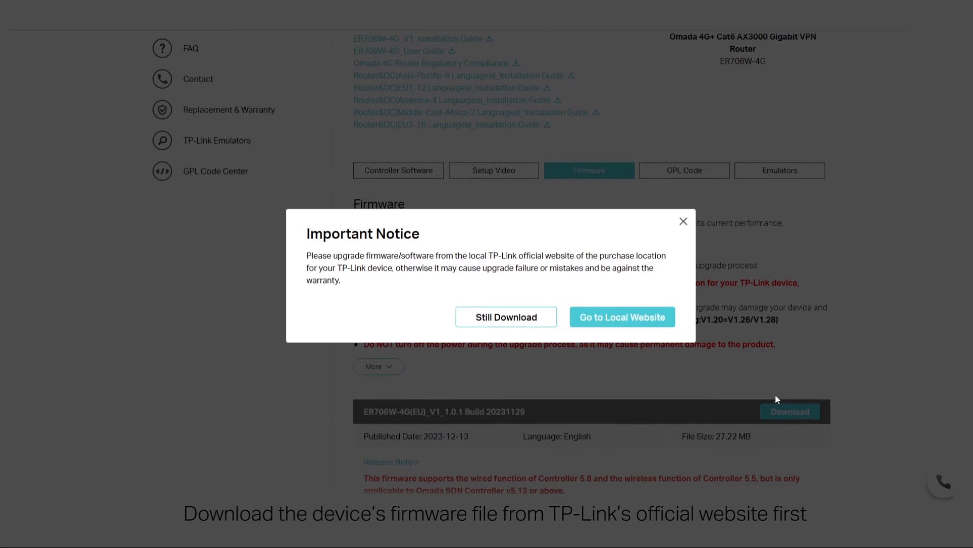
{"action": "left_click", "coordinate": [515, 319]}
{"action": "left_click", "coordinate": [853, 56]}
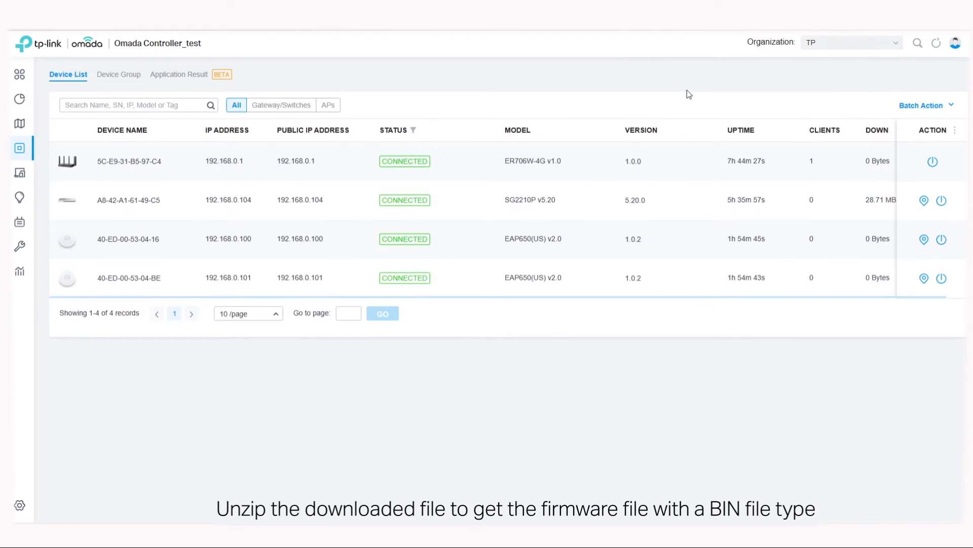
- Open the ER706W-4G gateway's configuration from the device list and expand its Manage Device settings
{"action": "left_click", "coordinate": [386, 161]}
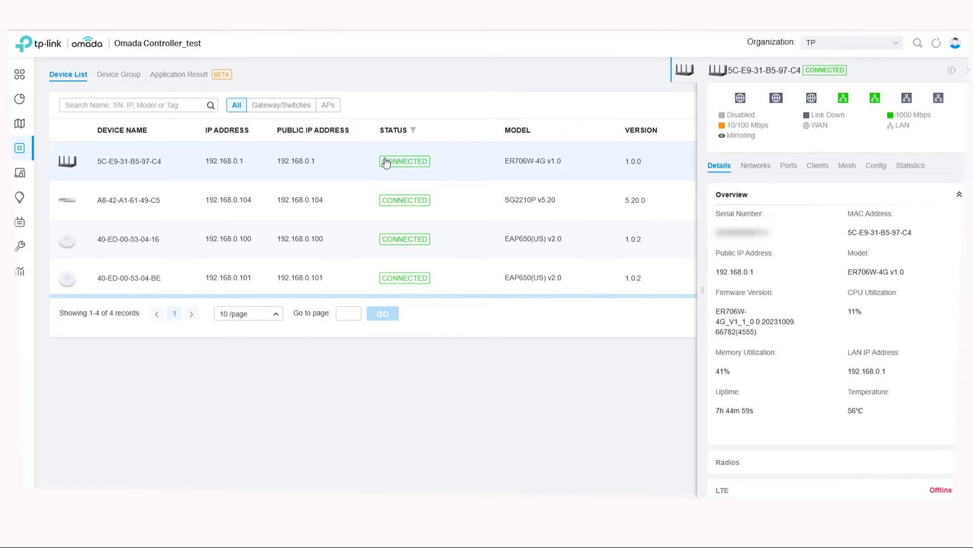
{"action": "left_click", "coordinate": [876, 166]}
{"action": "scroll", "coordinate": [852, 319], "scroll_direction": "down", "scroll_amount": 5}
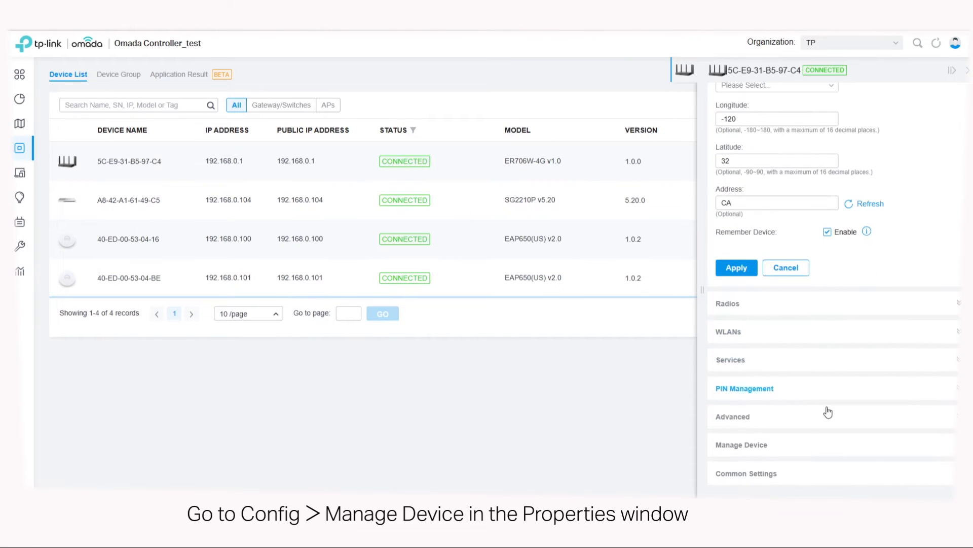
{"action": "left_click", "coordinate": [757, 446]}
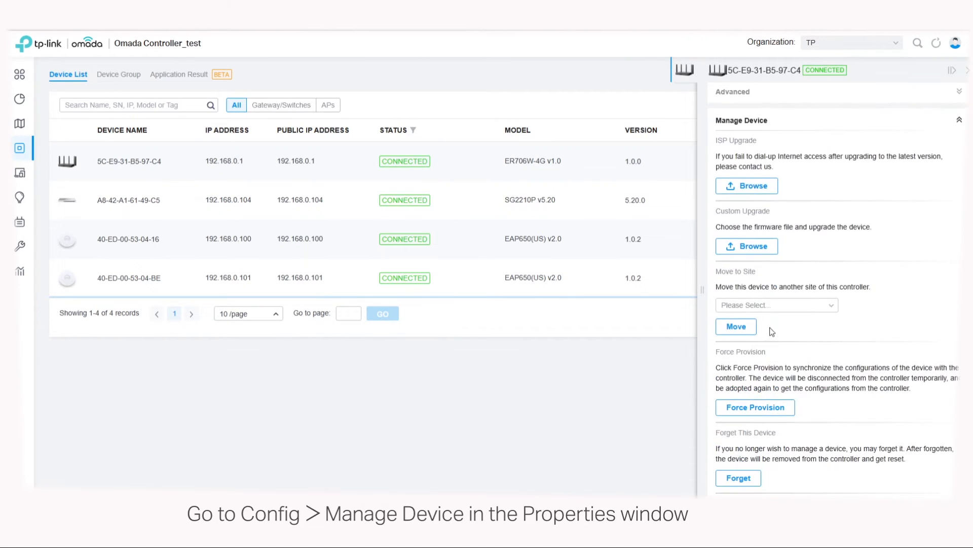
- Run a custom upgrade of the gateway with the downloaded 1.0.1 BIN firmware file, and close its properties
{"action": "left_click", "coordinate": [752, 247]}
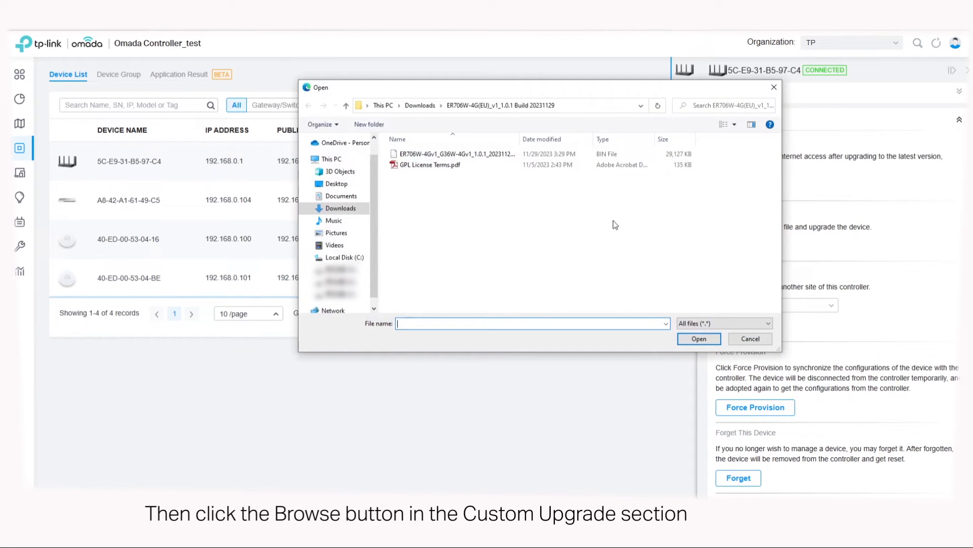
{"action": "left_click", "coordinate": [488, 156]}
{"action": "left_click", "coordinate": [699, 339]}
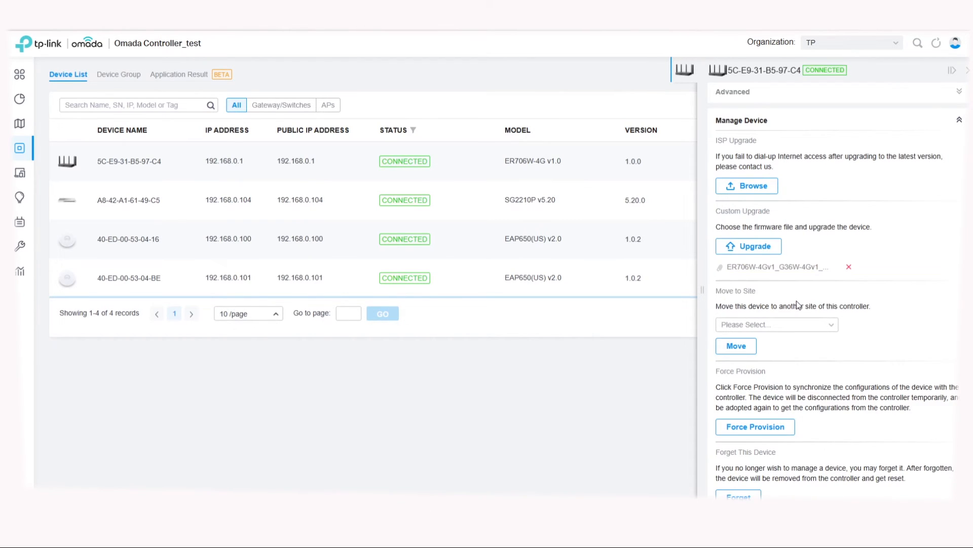
{"action": "left_click", "coordinate": [757, 247]}
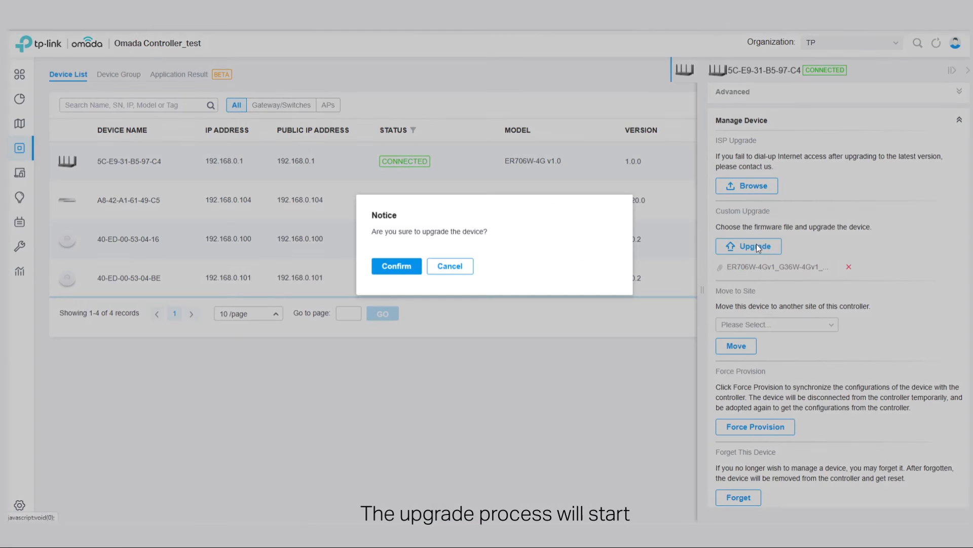
{"action": "left_click", "coordinate": [410, 272]}
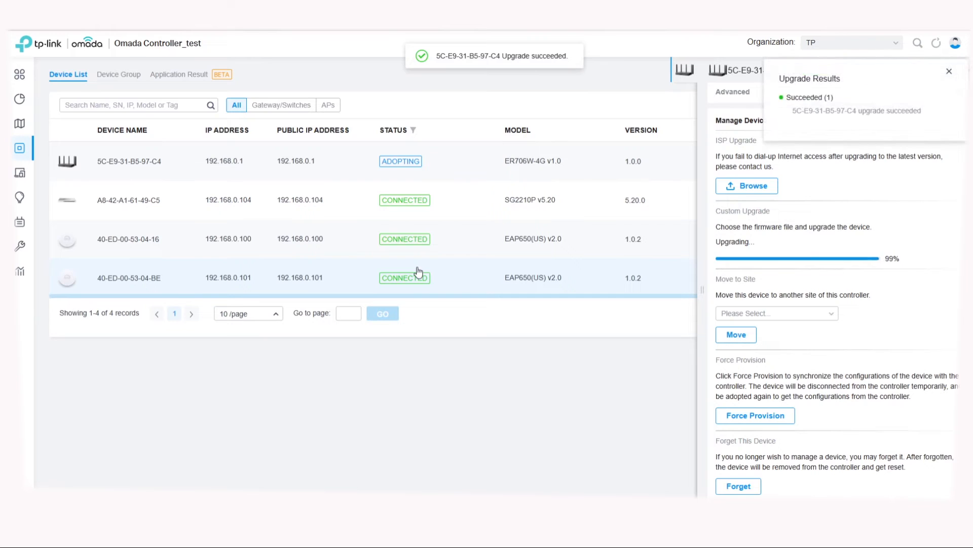
{"action": "left_click", "coordinate": [967, 72]}
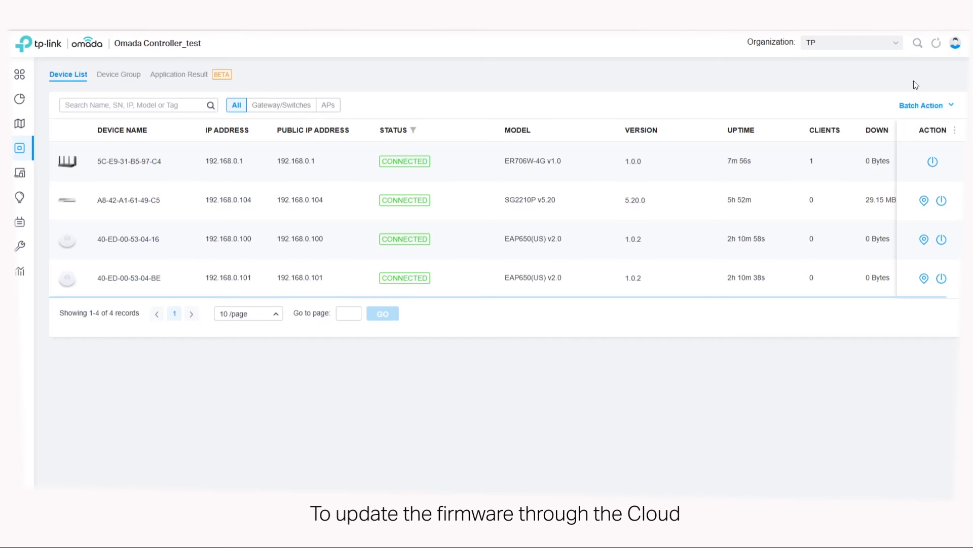
- Enable Cloud Firmware Detection and Devices Update Notification in the Global view's controller settings, and save the changes
{"action": "left_click", "coordinate": [896, 43]}
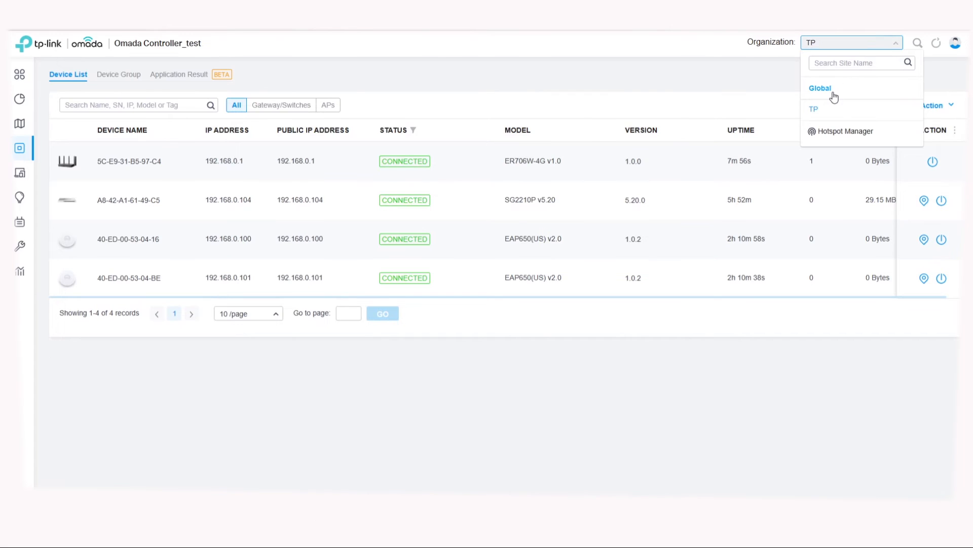
{"action": "left_click", "coordinate": [833, 96]}
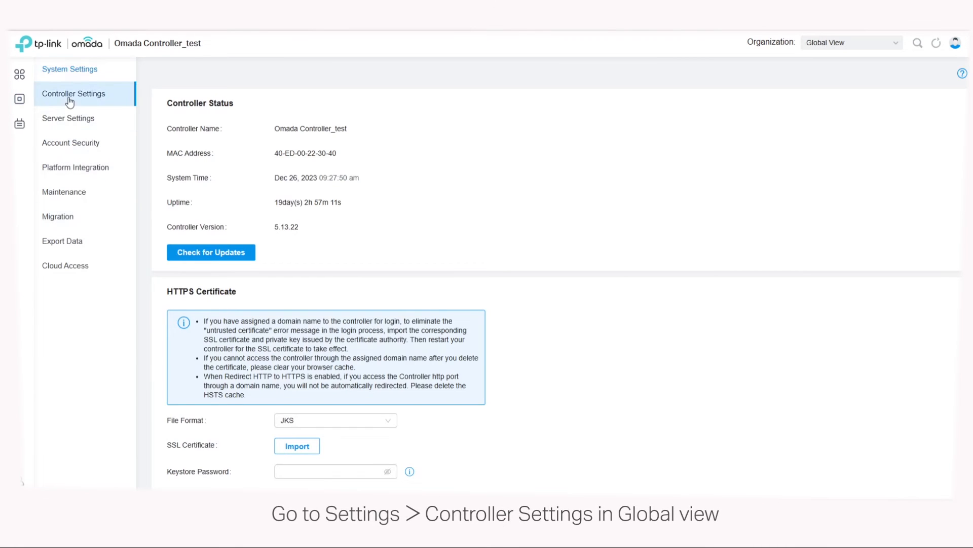
{"action": "left_click", "coordinate": [83, 104]}
{"action": "scroll", "coordinate": [463, 376], "scroll_direction": "down", "scroll_amount": 5}
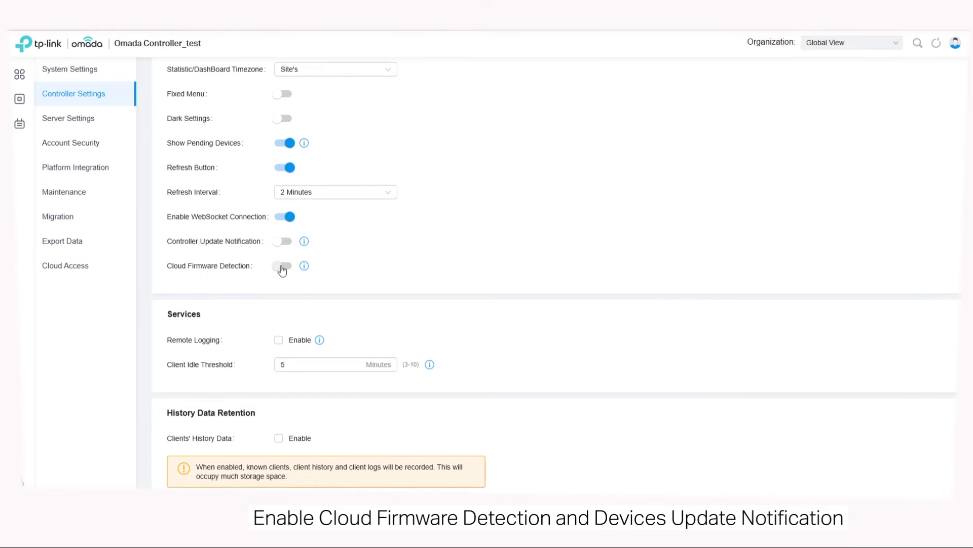
{"action": "left_click", "coordinate": [284, 267]}
{"action": "left_click", "coordinate": [283, 292]}
{"action": "scroll", "coordinate": [304, 365], "scroll_direction": "down", "scroll_amount": 7}
{"action": "left_click", "coordinate": [158, 479]}
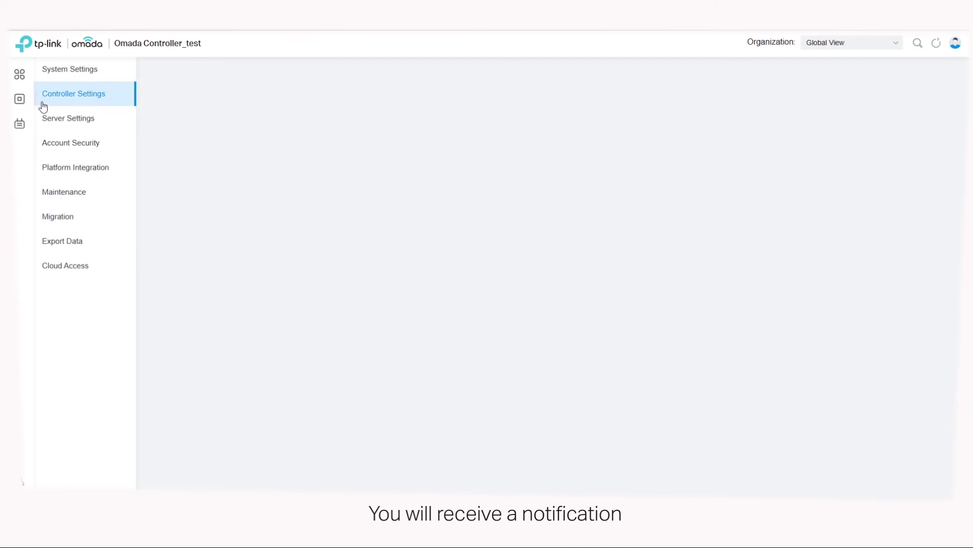
- Check the global device list, return to the TP site, and upgrade the ER706W-4G gateway online to firmware 1.0.1
{"action": "left_click", "coordinate": [49, 104]}
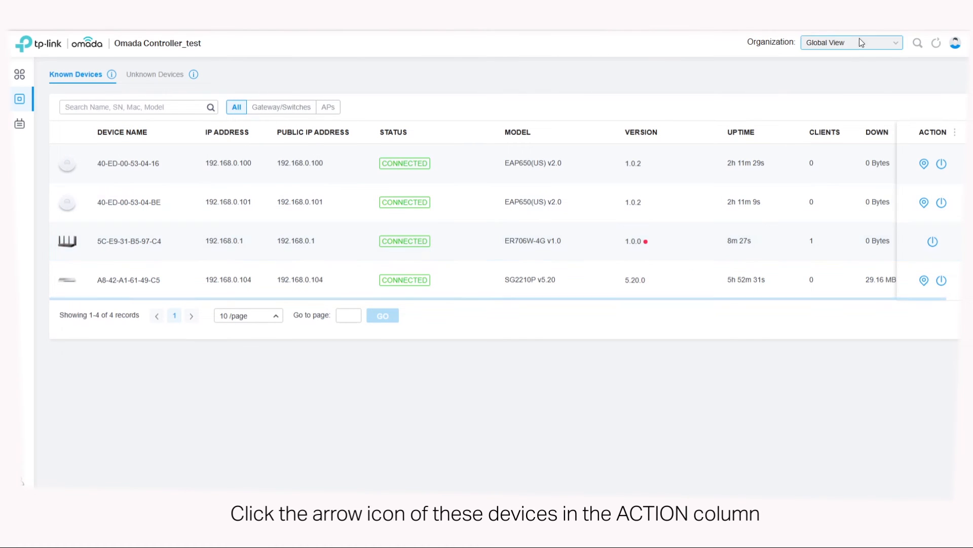
{"action": "left_click", "coordinate": [887, 44]}
{"action": "left_click", "coordinate": [827, 85]}
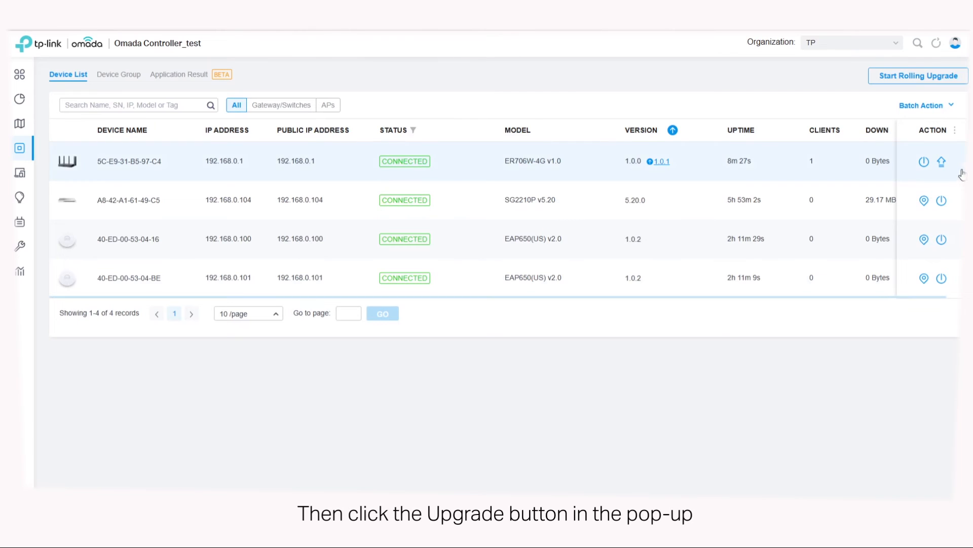
{"action": "left_click", "coordinate": [942, 162]}
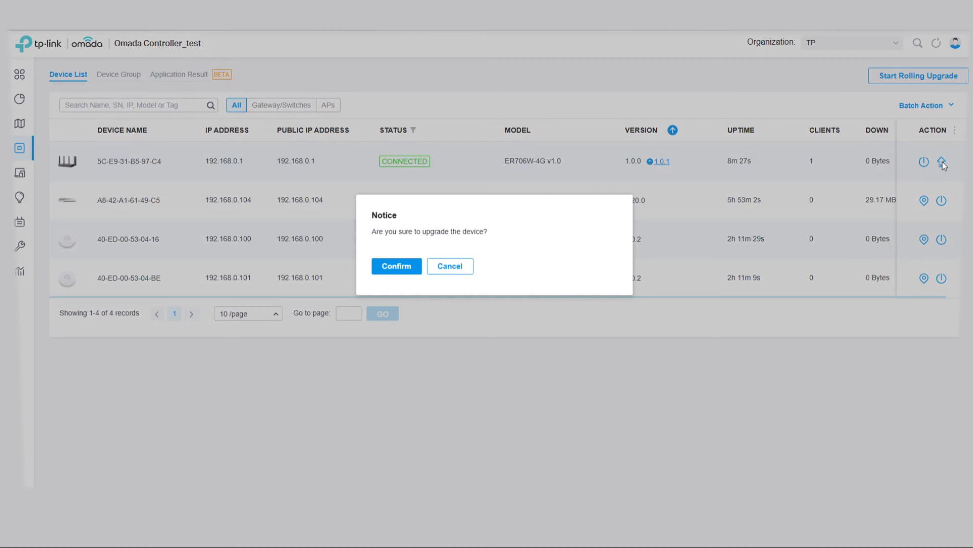
{"action": "left_click", "coordinate": [419, 268]}
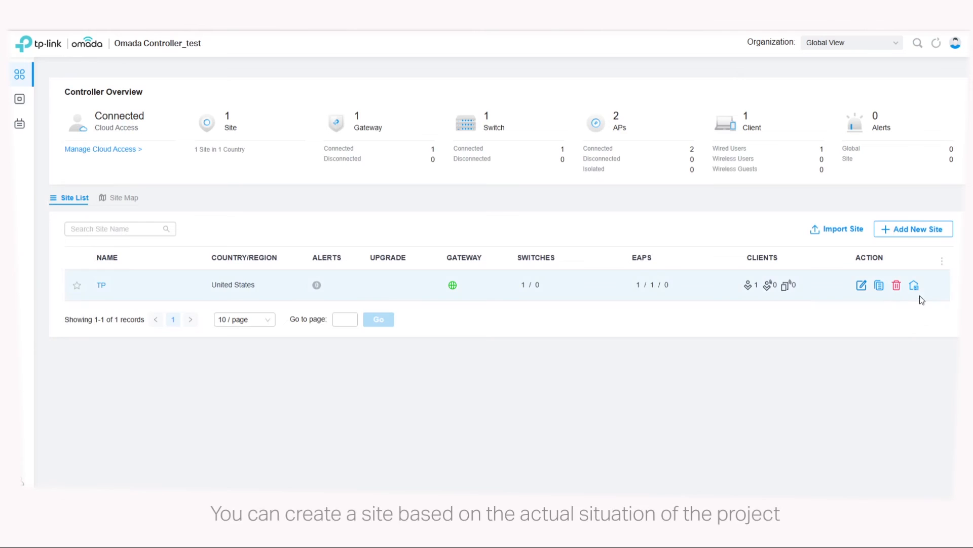
- Add a site named Subsidiary in Hong Kong, China, with the UTC+08:00 time zone, Office scenario, and a device account username and password
{"action": "left_click", "coordinate": [915, 231]}
{"action": "left_click", "coordinate": [457, 100]}
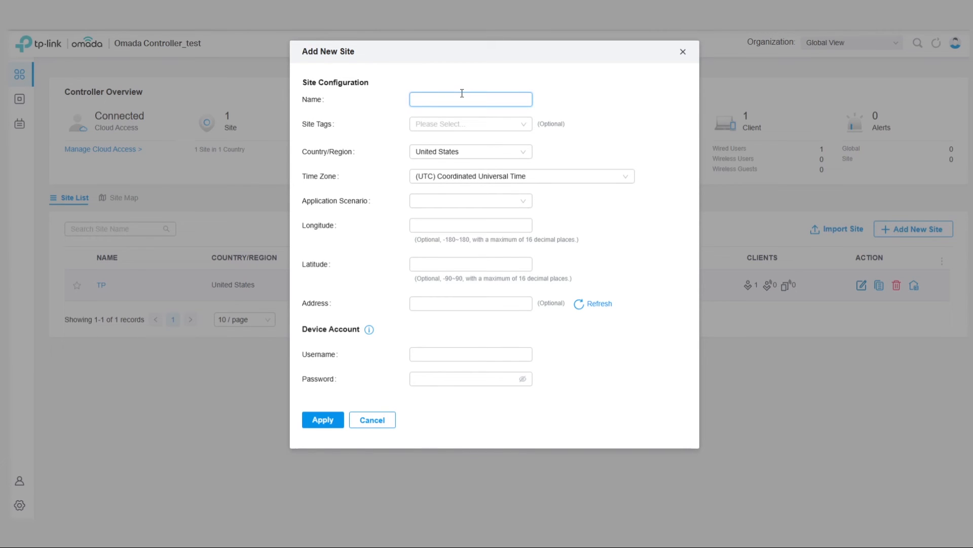
{"action": "type", "text": "Subsidiary"}
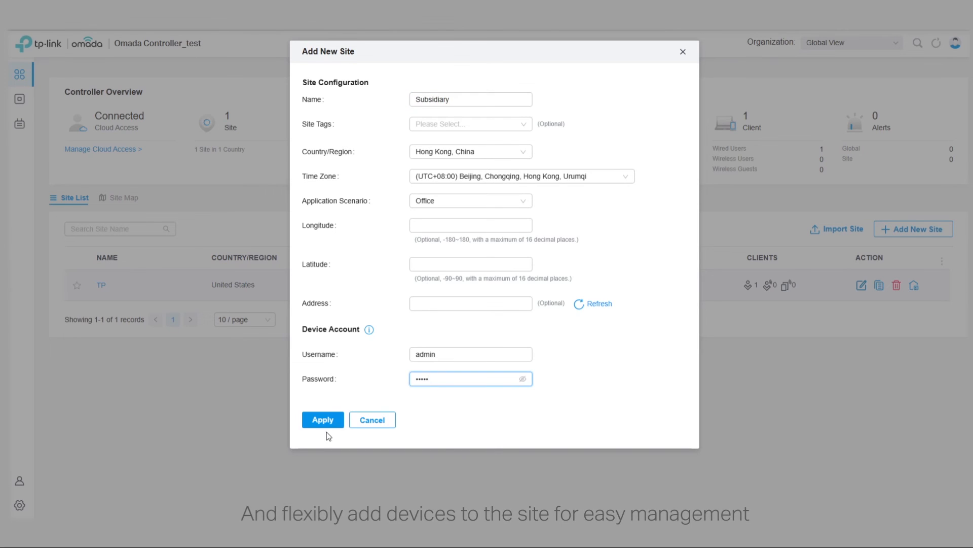
{"action": "left_click", "coordinate": [322, 420]}
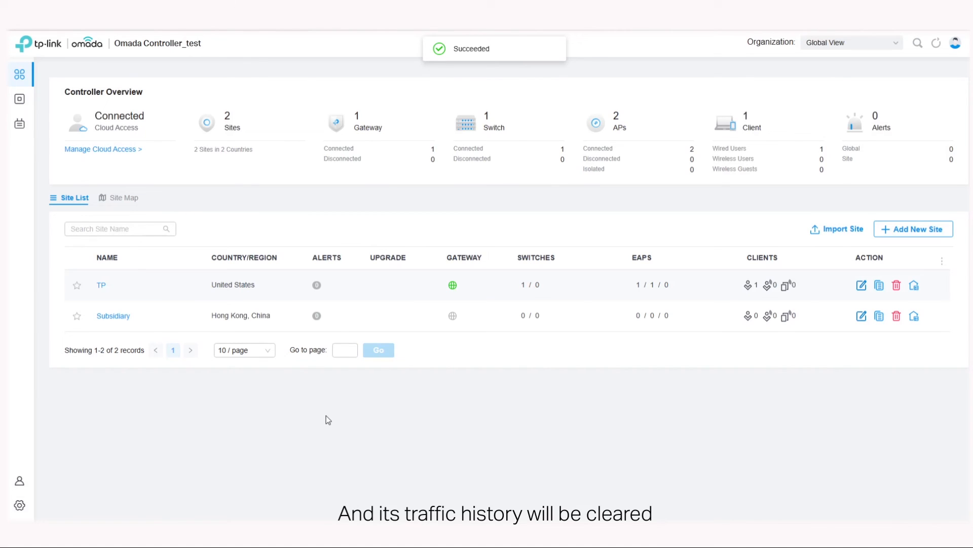
- Switch to the TP site and open the Manage Device settings of the ER706W-4G gateway from its device list
{"action": "left_click", "coordinate": [833, 43]}
{"action": "left_click", "coordinate": [817, 83]}
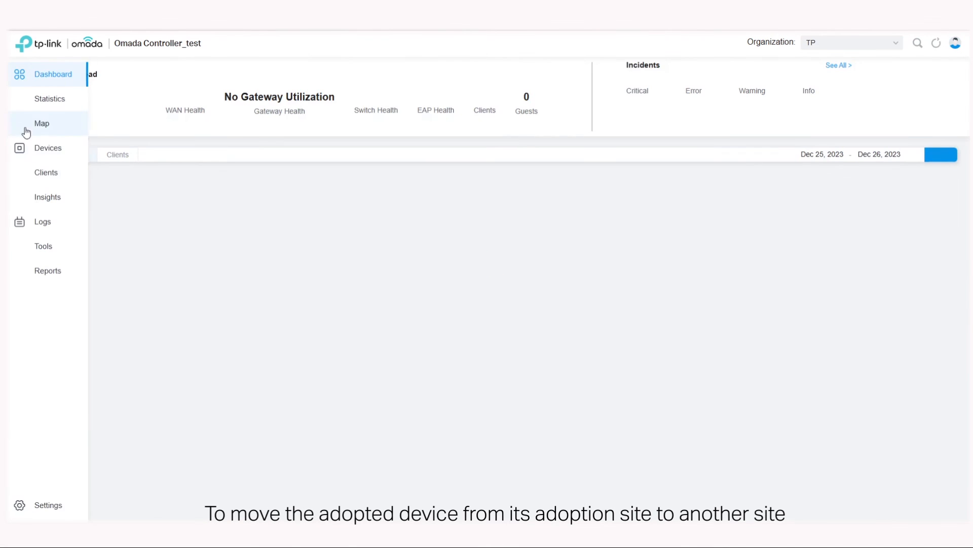
{"action": "left_click", "coordinate": [59, 148]}
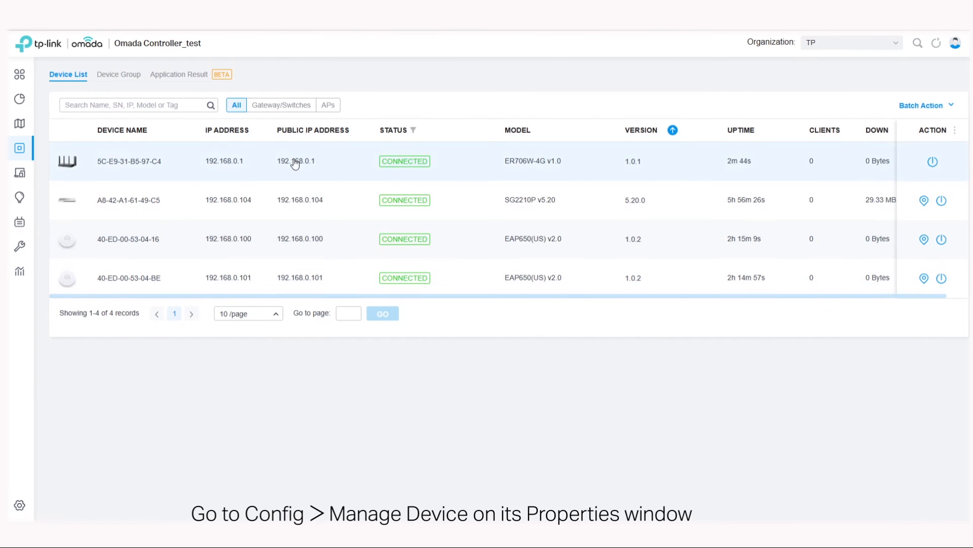
{"action": "left_click", "coordinate": [295, 162]}
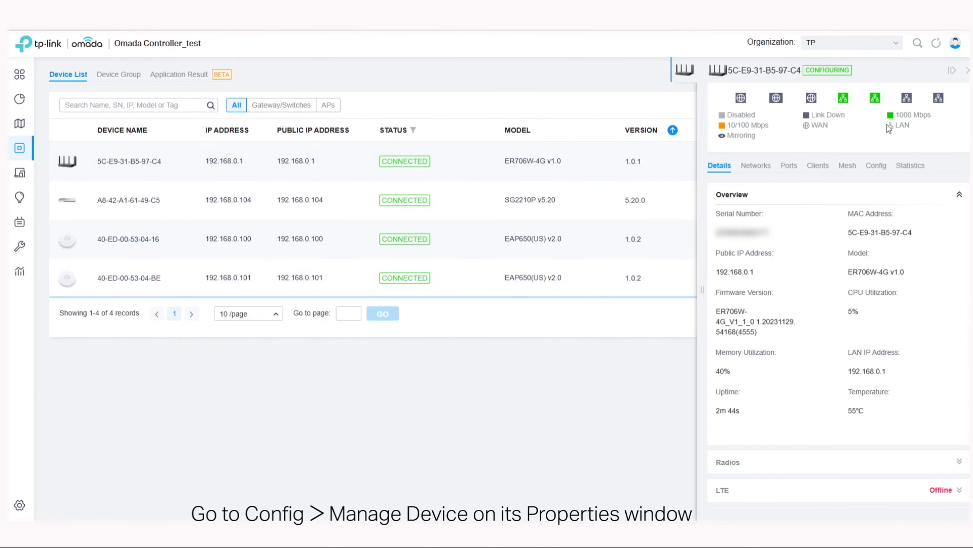
{"action": "left_click", "coordinate": [876, 168]}
{"action": "scroll", "coordinate": [905, 300], "scroll_direction": "down", "scroll_amount": 3}
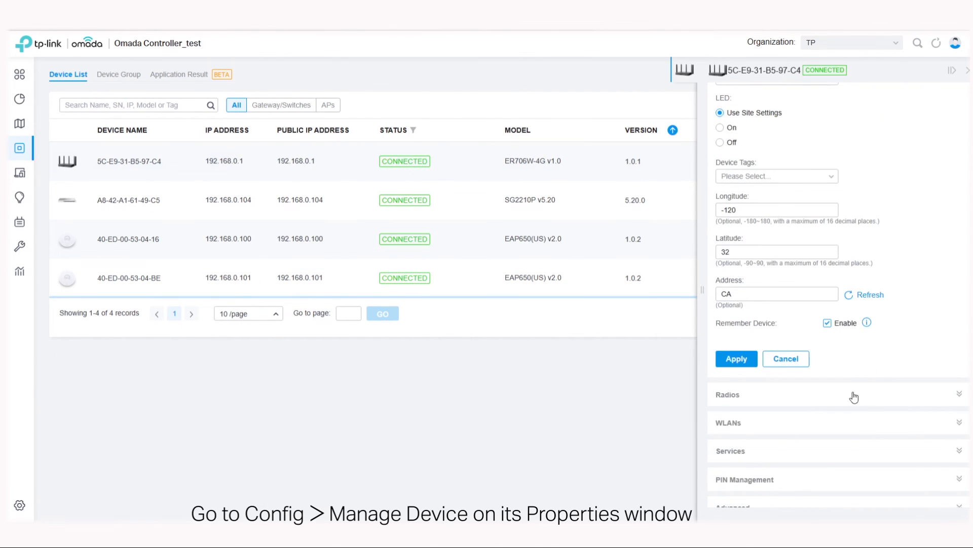
{"action": "scroll", "coordinate": [770, 502], "scroll_direction": "down", "scroll_amount": 2}
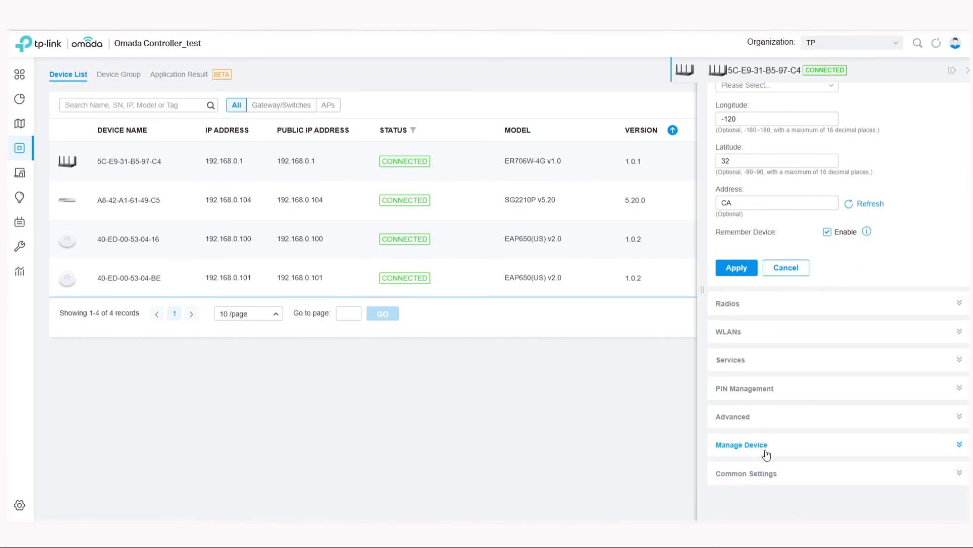
{"action": "left_click", "coordinate": [767, 455]}
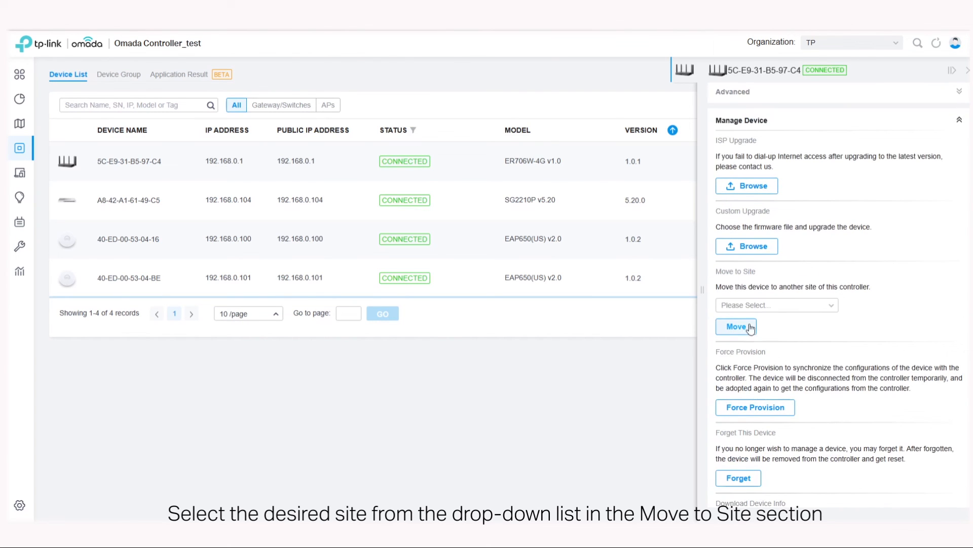
- Move the ER706W-4G gateway to the Subsidiary site, confirm the move, and switch to that site
{"action": "left_click", "coordinate": [755, 306]}
{"action": "left_click", "coordinate": [741, 363]}
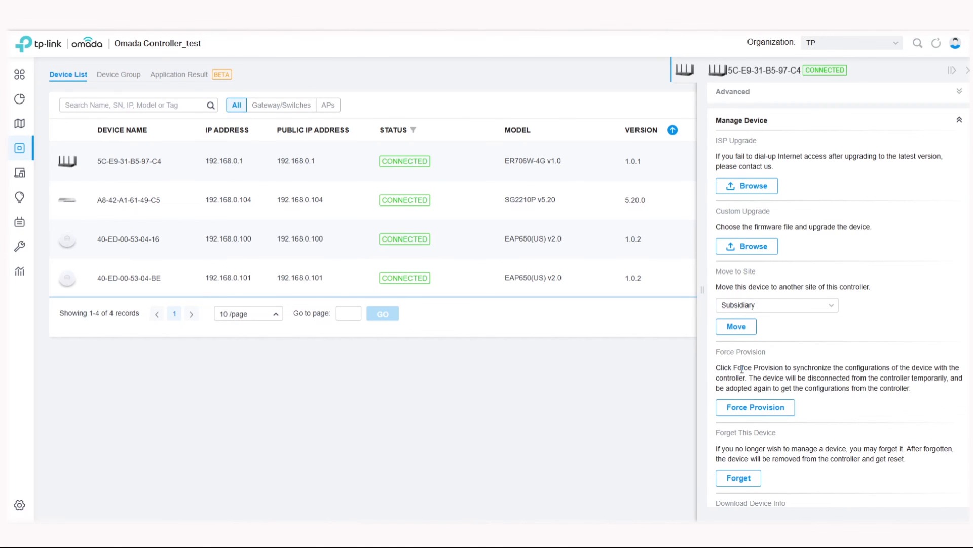
{"action": "left_click", "coordinate": [736, 326]}
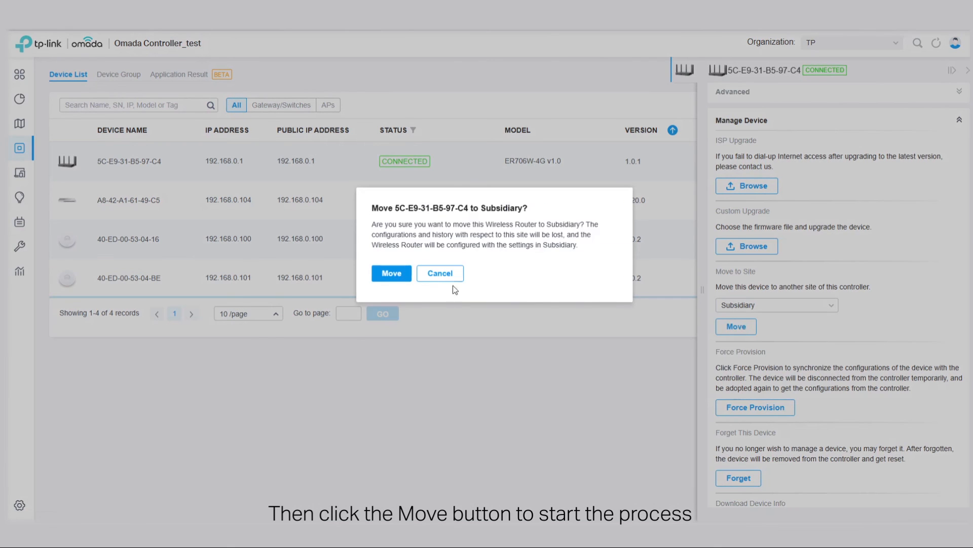
{"action": "left_click", "coordinate": [392, 273]}
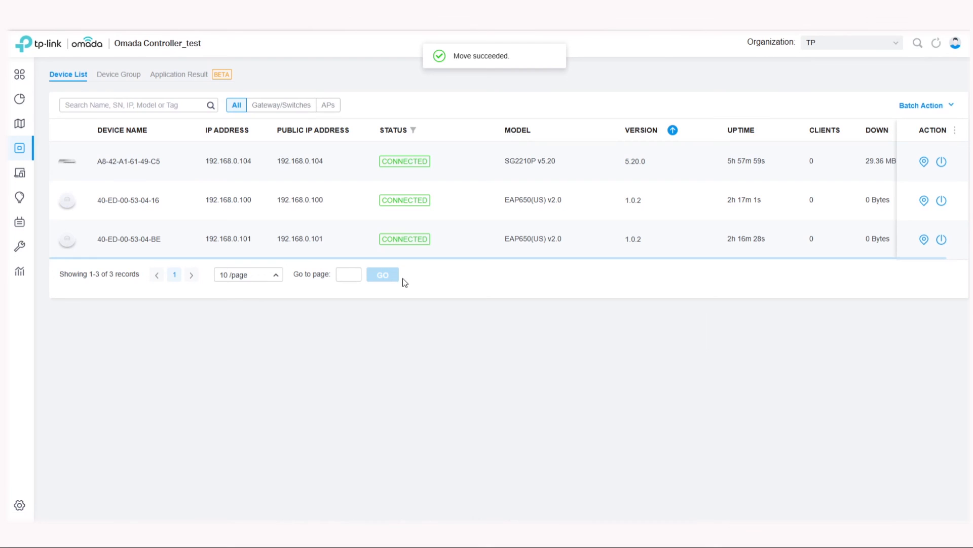
{"action": "left_click", "coordinate": [862, 45]}
{"action": "left_click", "coordinate": [819, 125]}
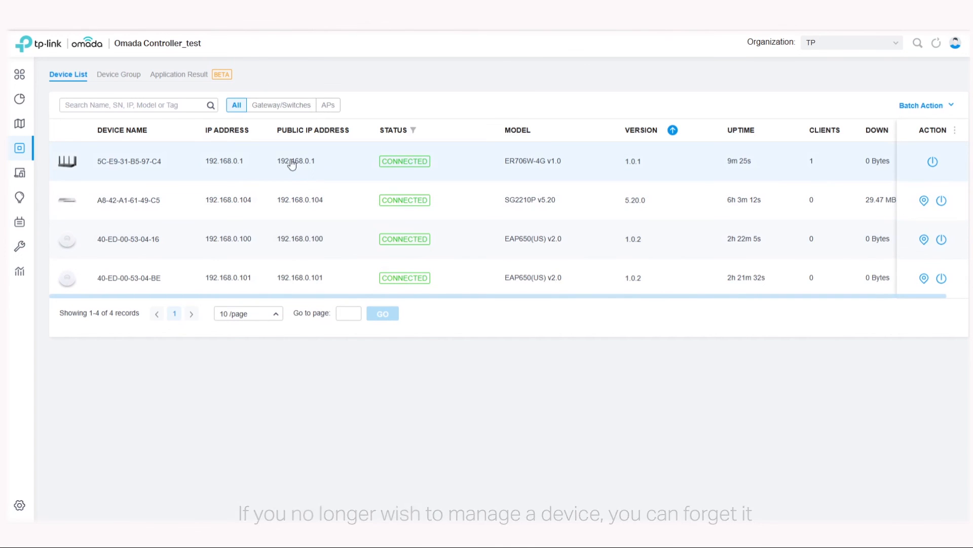
- Forget the ER706W-4G gateway in the TP site through its Manage Device settings, confirming its removal from the controller
{"action": "left_click", "coordinate": [458, 165]}
{"action": "left_click", "coordinate": [877, 166]}
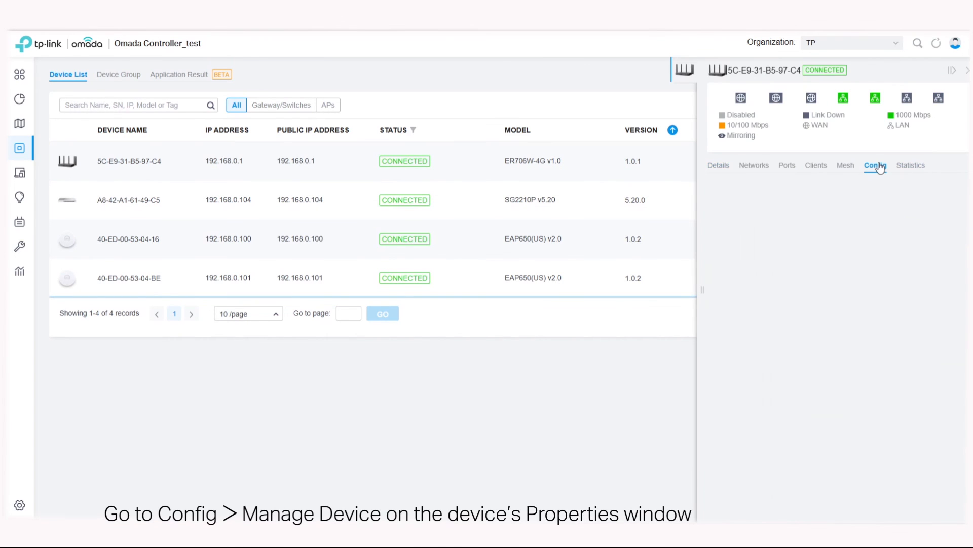
{"action": "scroll", "coordinate": [835, 355], "scroll_direction": "down", "scroll_amount": 5}
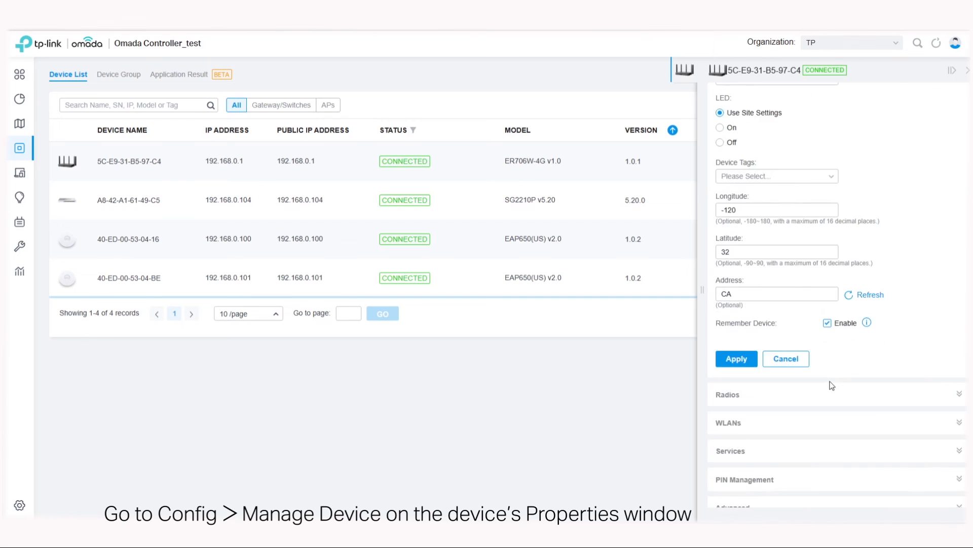
{"action": "left_click", "coordinate": [786, 446]}
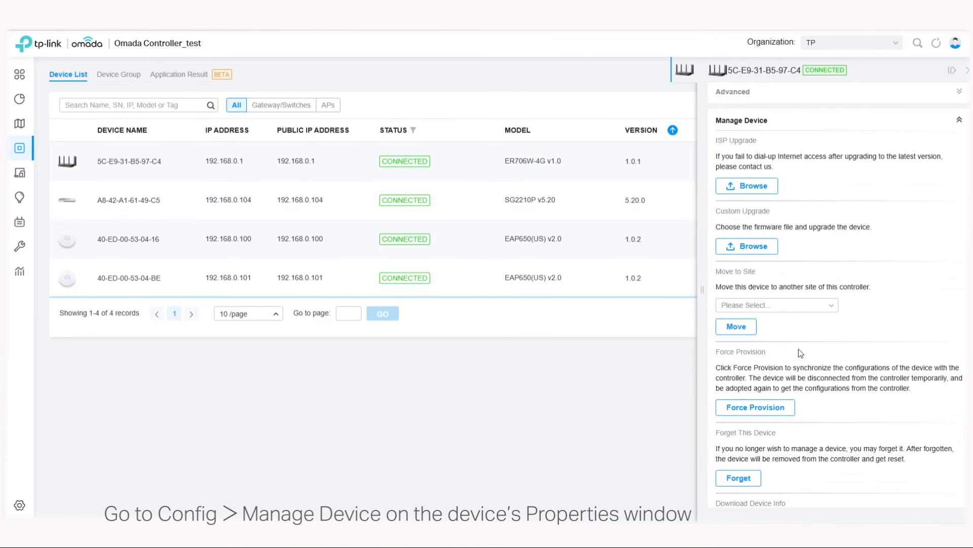
{"action": "scroll", "coordinate": [799, 349], "scroll_direction": "down", "scroll_amount": 2}
{"action": "left_click", "coordinate": [738, 376]}
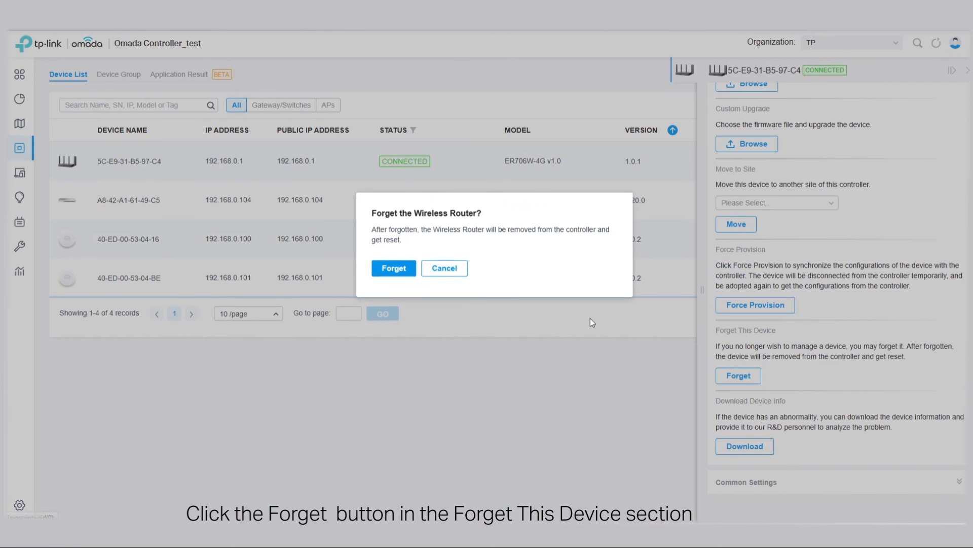
{"action": "left_click", "coordinate": [395, 270]}
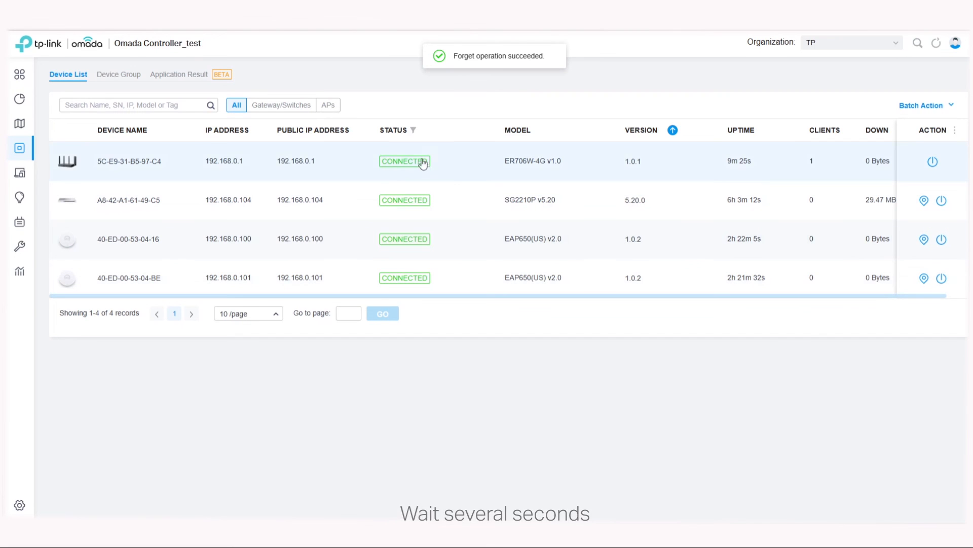
- Forget the SG2210P switch in the TP site through its Manage Device settings and confirm its removal
{"action": "left_click", "coordinate": [465, 207]}
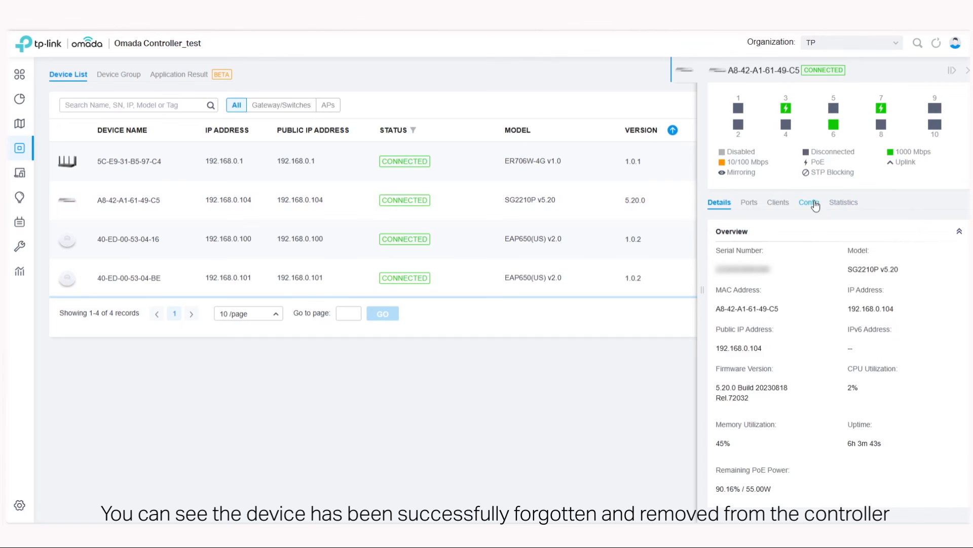
{"action": "left_click", "coordinate": [815, 204]}
{"action": "scroll", "coordinate": [859, 329], "scroll_direction": "down", "scroll_amount": 5}
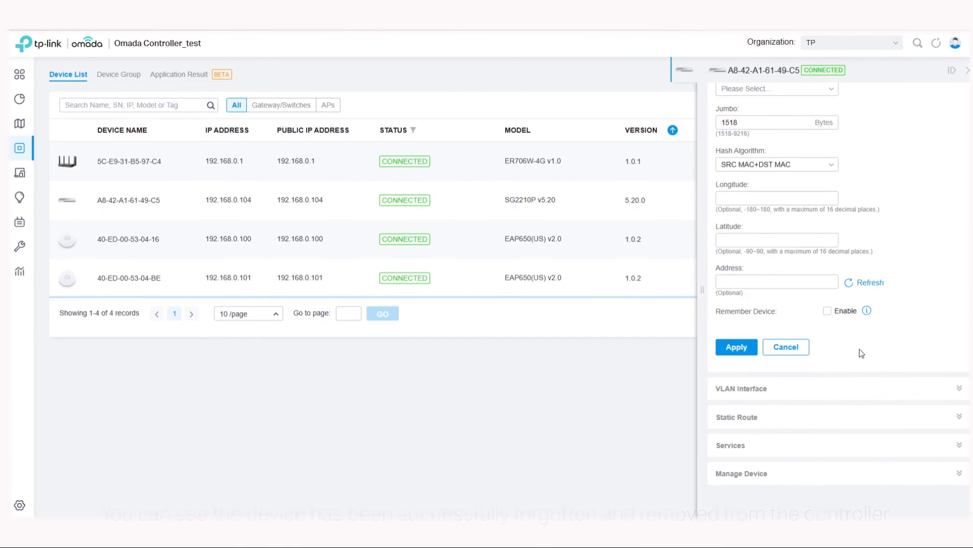
{"action": "left_click", "coordinate": [760, 471]}
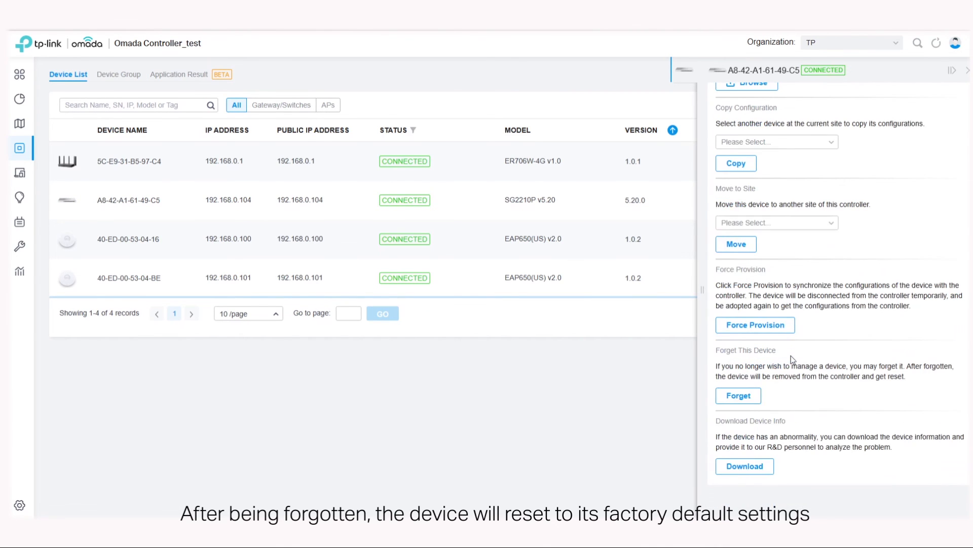
{"action": "left_click", "coordinate": [742, 396]}
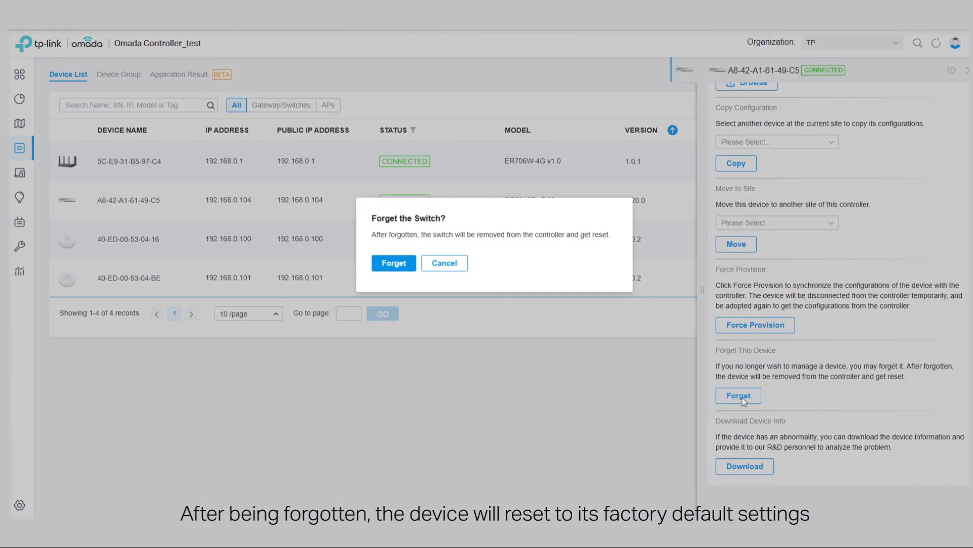
{"action": "left_click", "coordinate": [409, 264]}
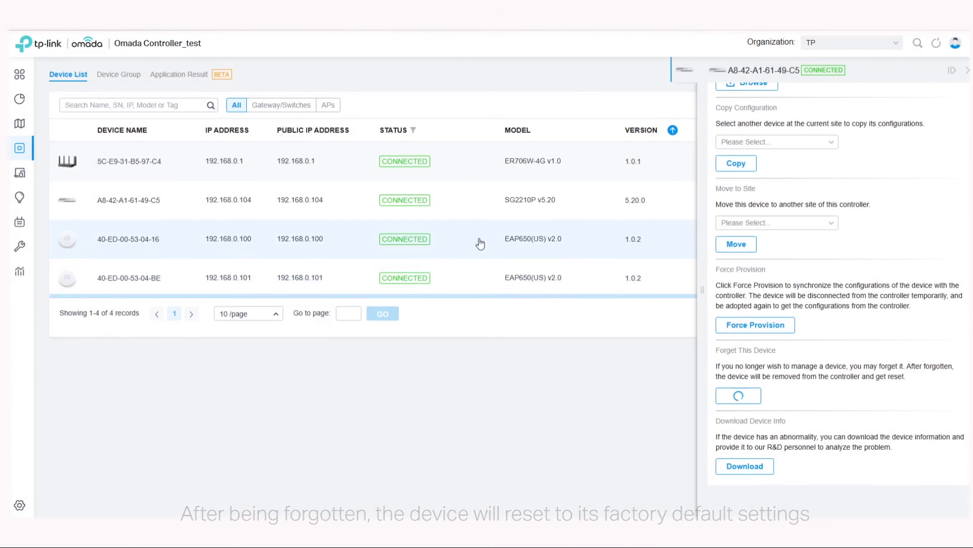